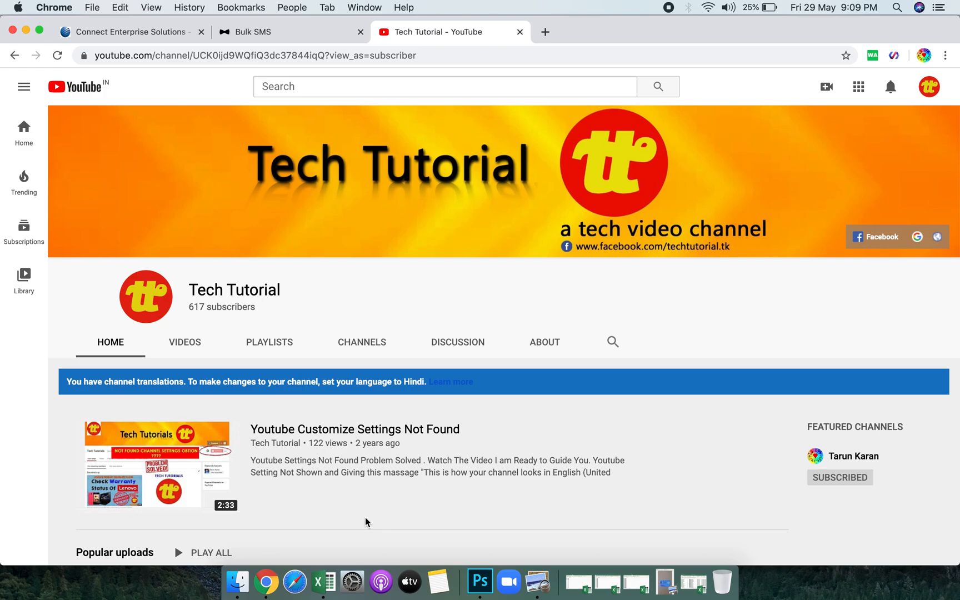
# Switch from the Tech Tutorial YouTube page to the ziosms Bulk SMS tab.
pyautogui.click(252, 31)
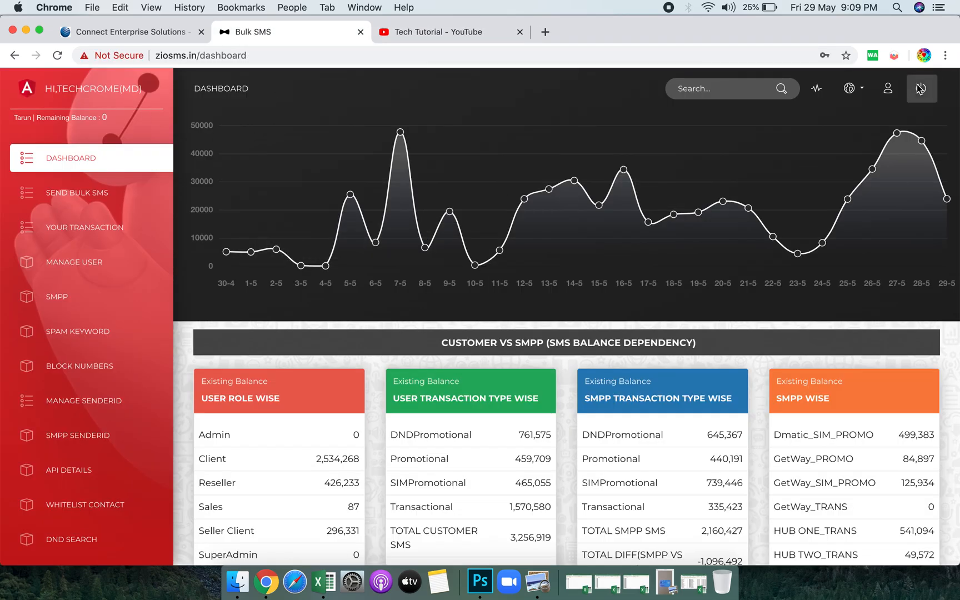
# Log out of the current ziosms account and glance at Chrome's saved passwords page.
pyautogui.click(921, 88)
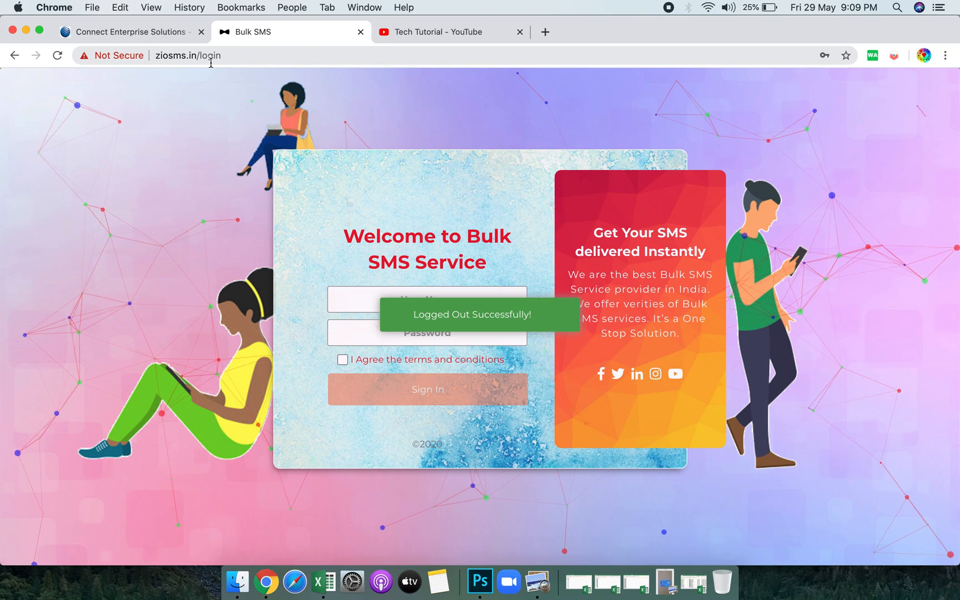
pyautogui.click(348, 337)
pyautogui.click(360, 314)
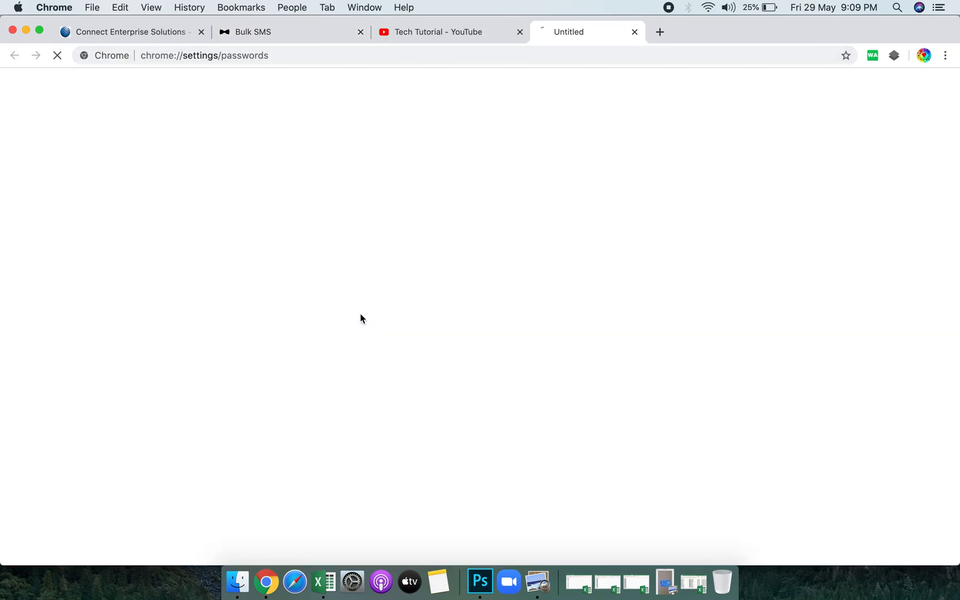
pyautogui.click(678, 32)
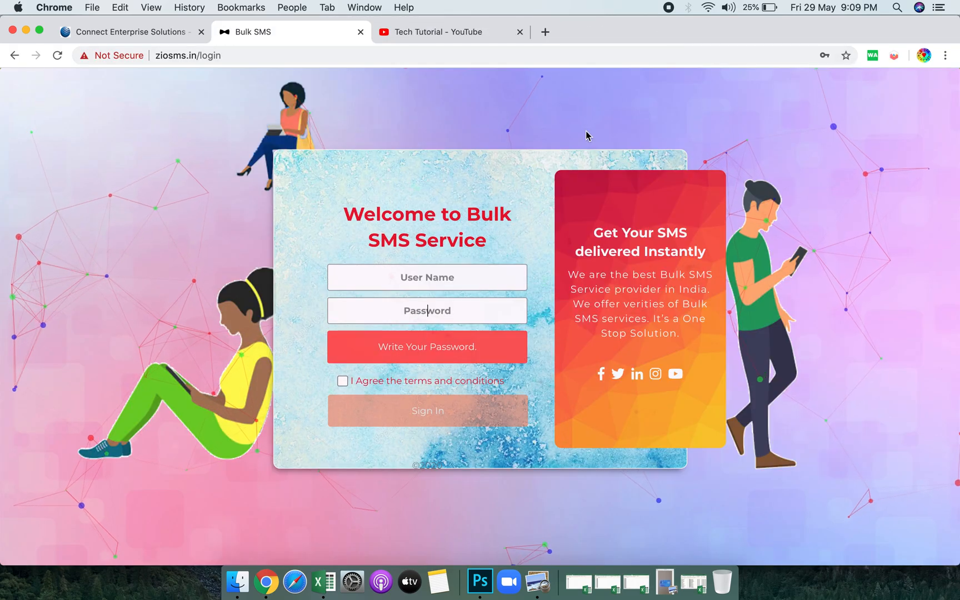
# Sign in with a different saved account from autofill, agreeing to the terms.
pyautogui.click(417, 281)
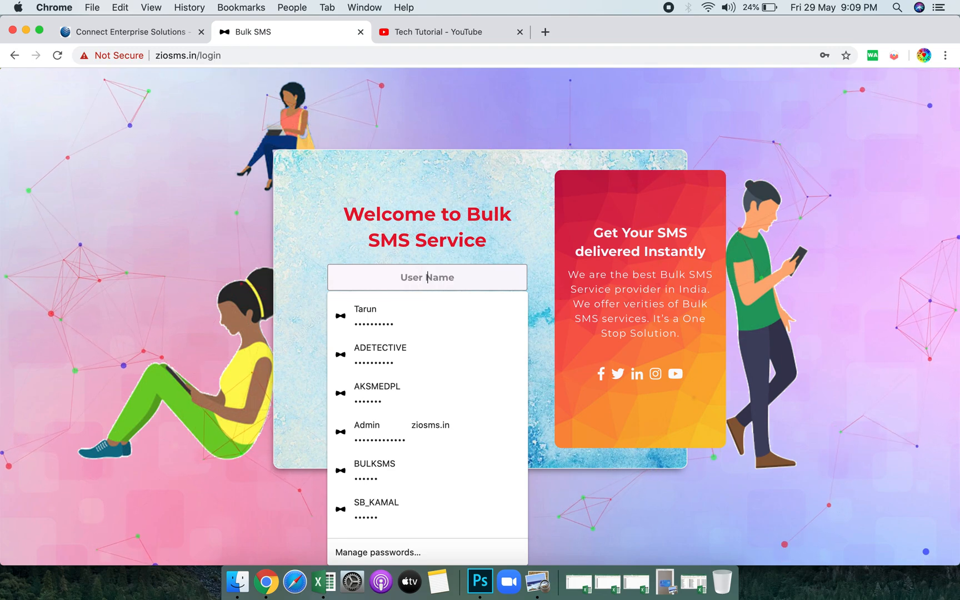
pyautogui.write('BULKSMS')
pyautogui.click(419, 333)
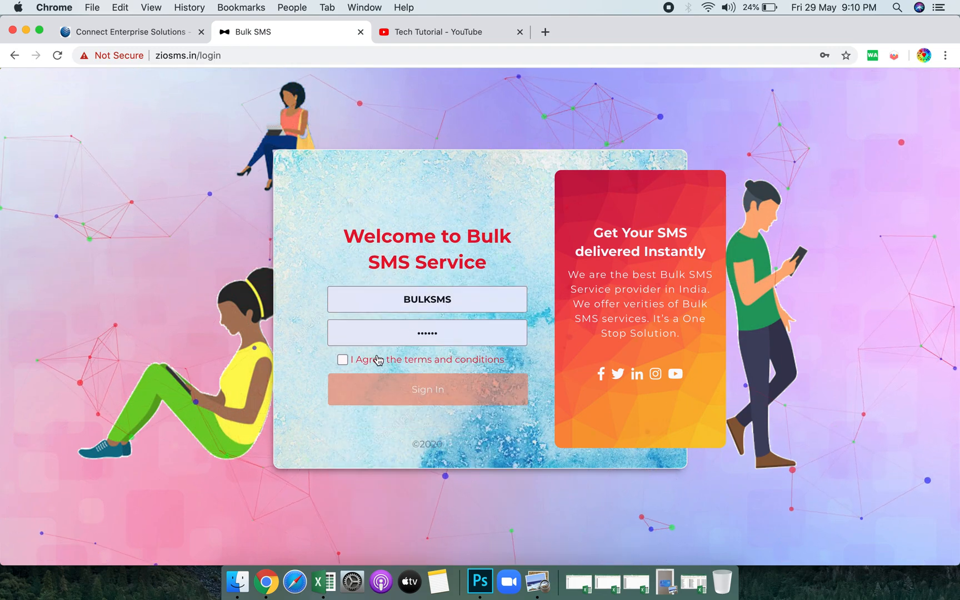
pyautogui.click(343, 359)
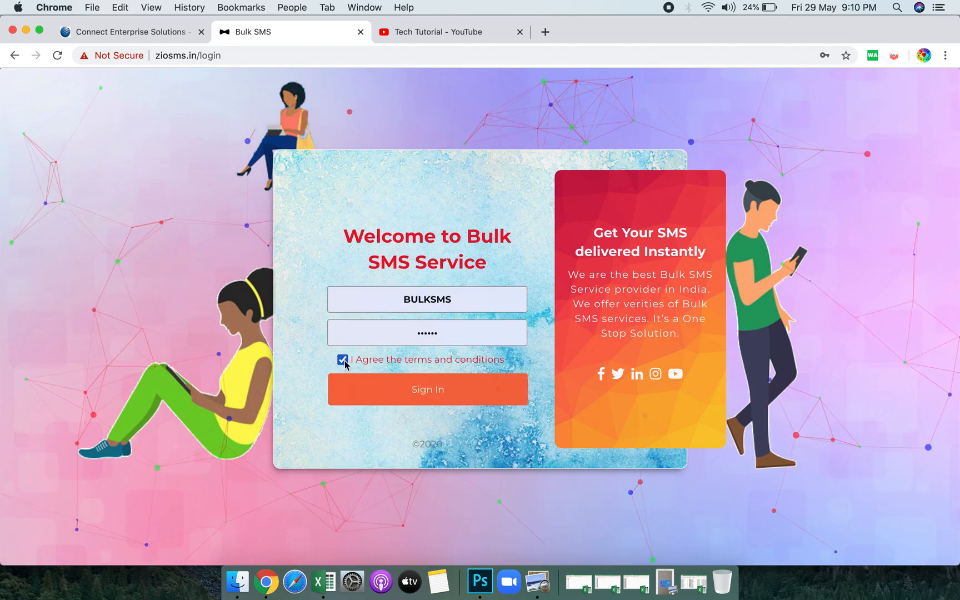
pyautogui.click(445, 395)
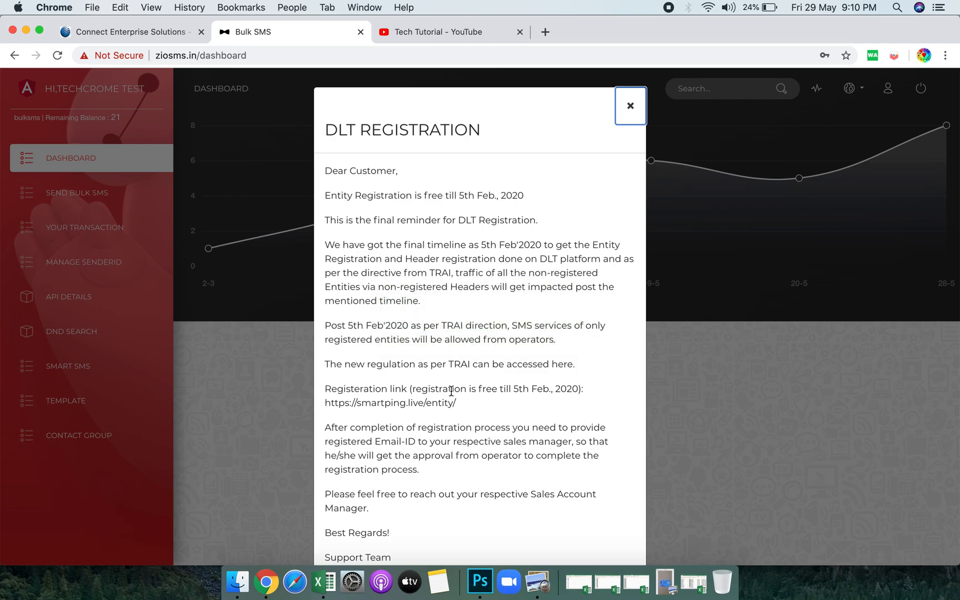
# Scroll through the DLT Registration notice and close it to reveal the dashboard with balance 21.
pyautogui.scroll(-2, 499, 395)
pyautogui.scroll(-3, 499, 395)
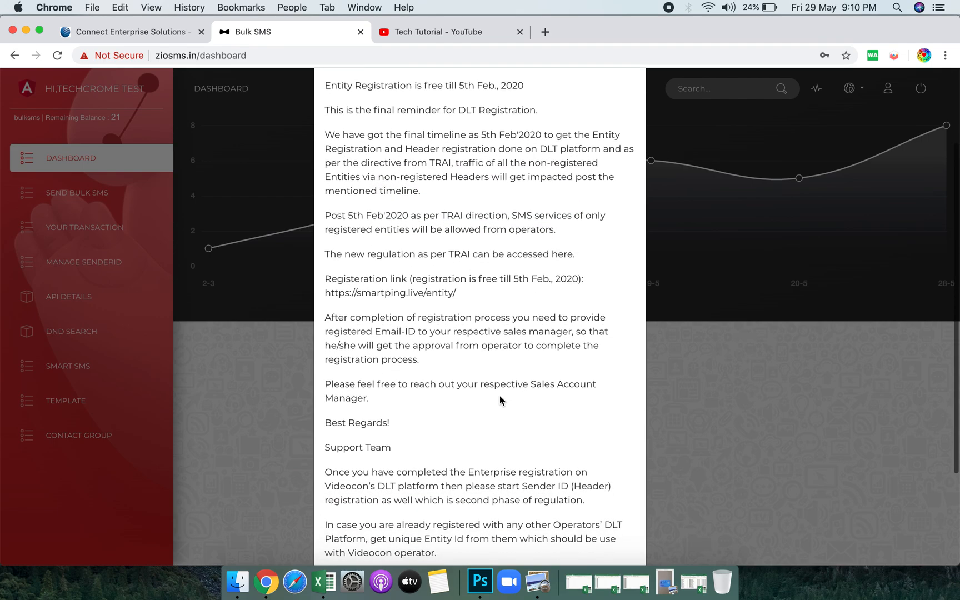
pyautogui.scroll(4, 499, 395)
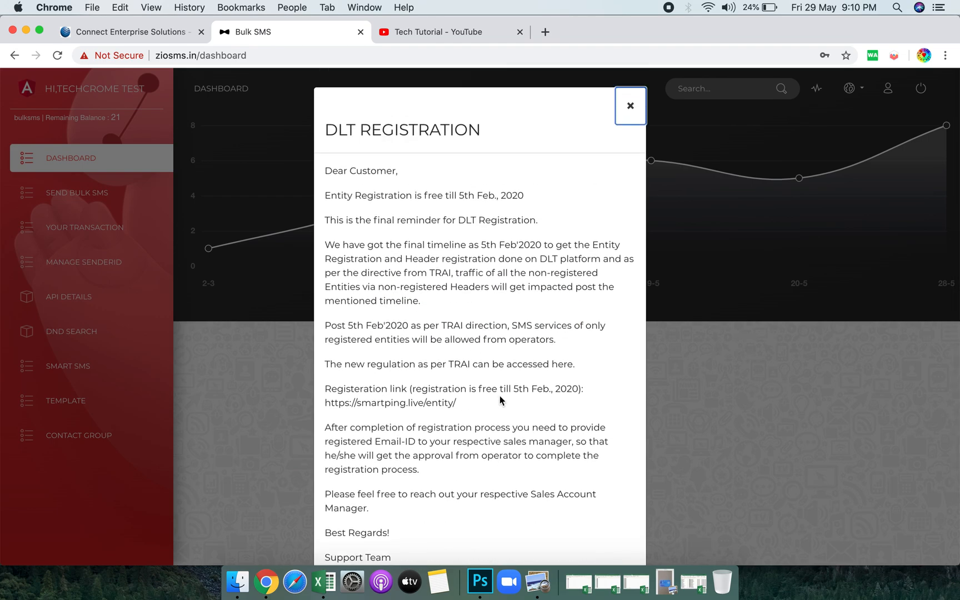
pyautogui.scroll(-6, 499, 395)
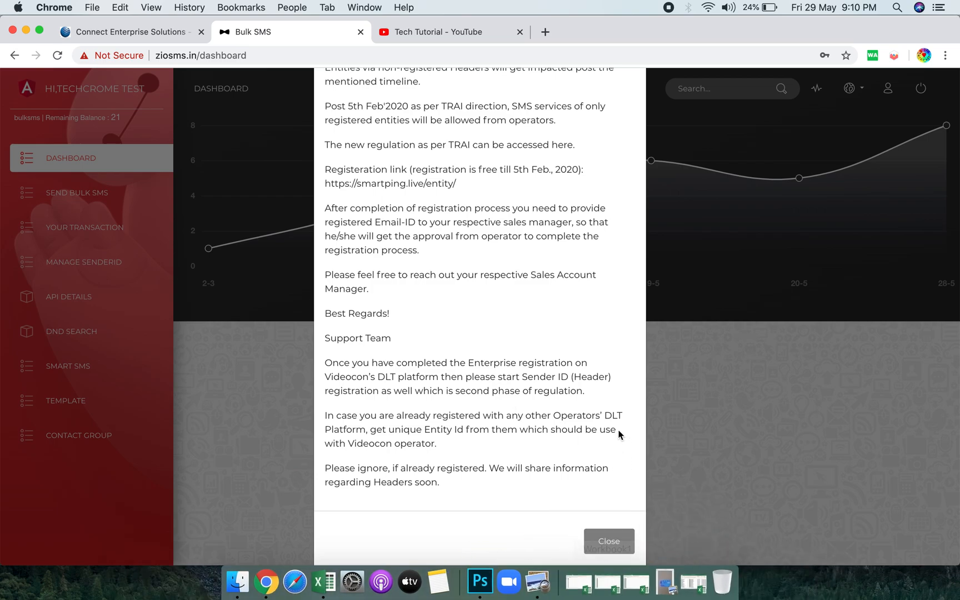
pyautogui.click(608, 542)
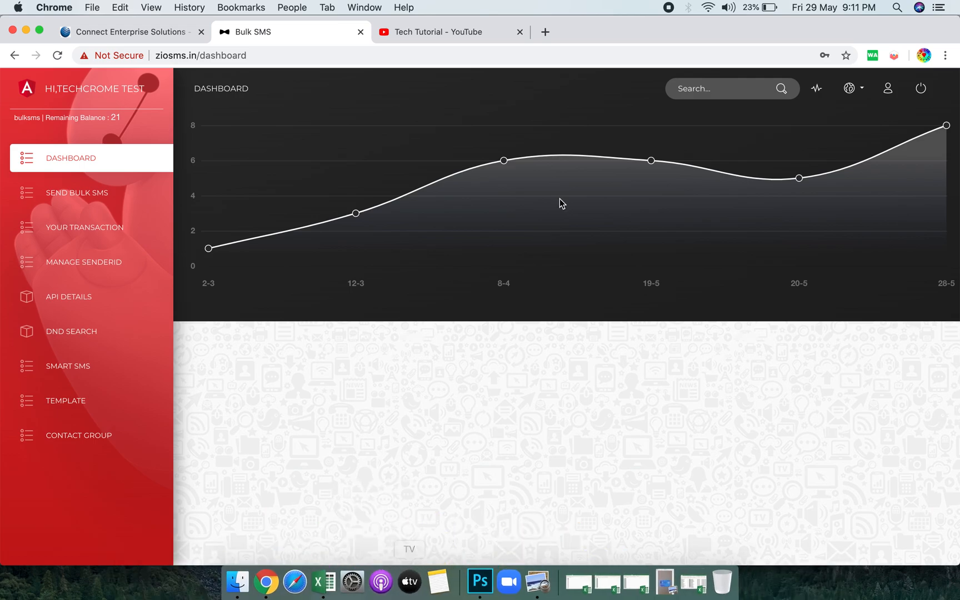
# Open the Send Bulk SMS form from the sidebar, then switch to the pingconnect.in tab.
pyautogui.click(97, 203)
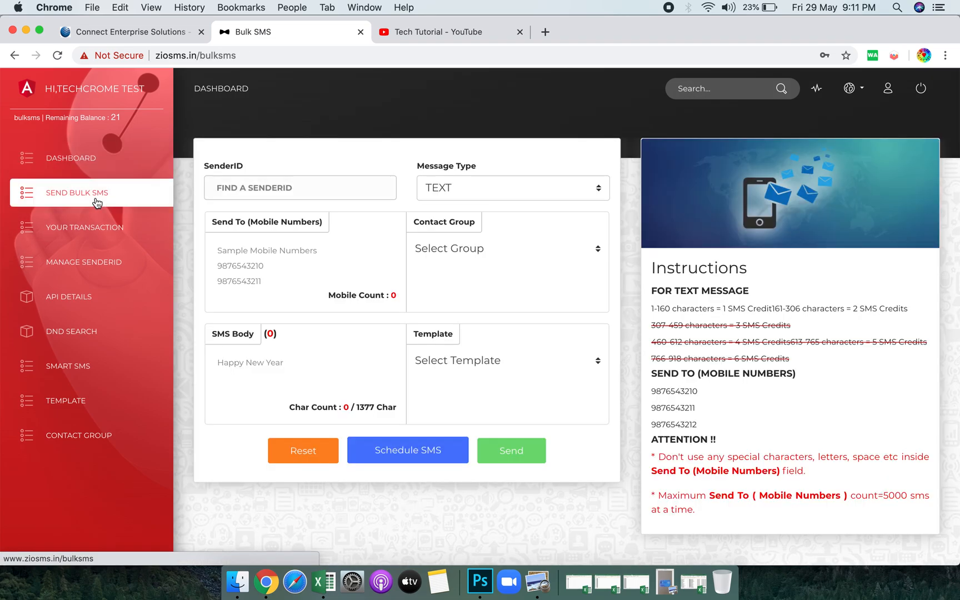
pyautogui.click(122, 32)
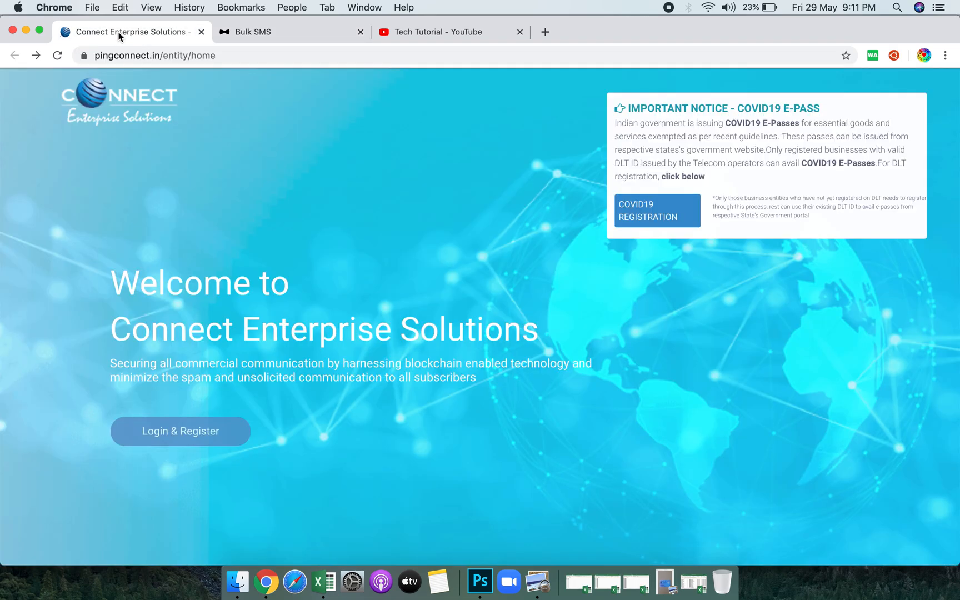
# Go to Login & Register on the pingconnect.in home page to reach the entity/telemarketer choice.
pyautogui.doubleClick(147, 58)
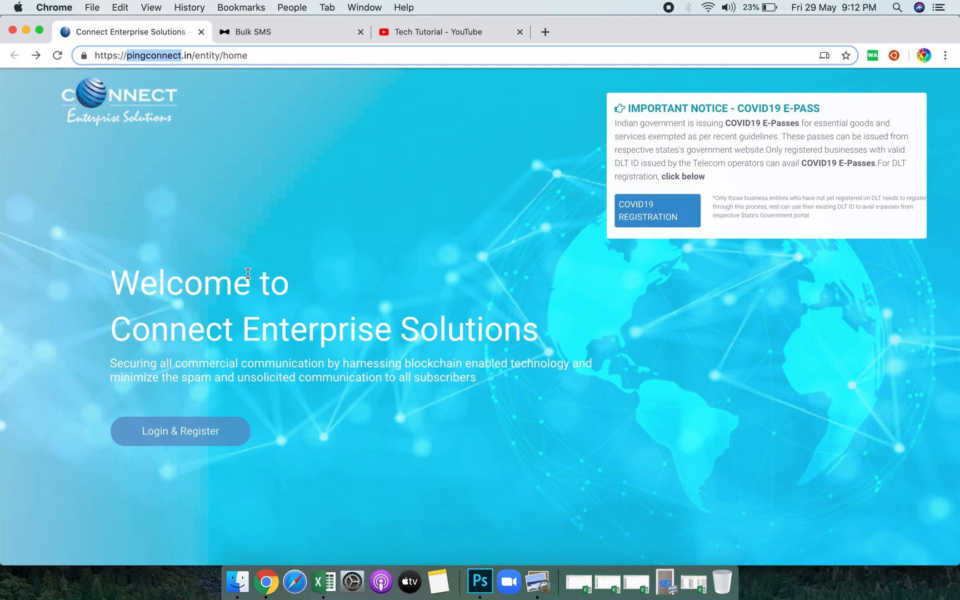
pyautogui.click(162, 442)
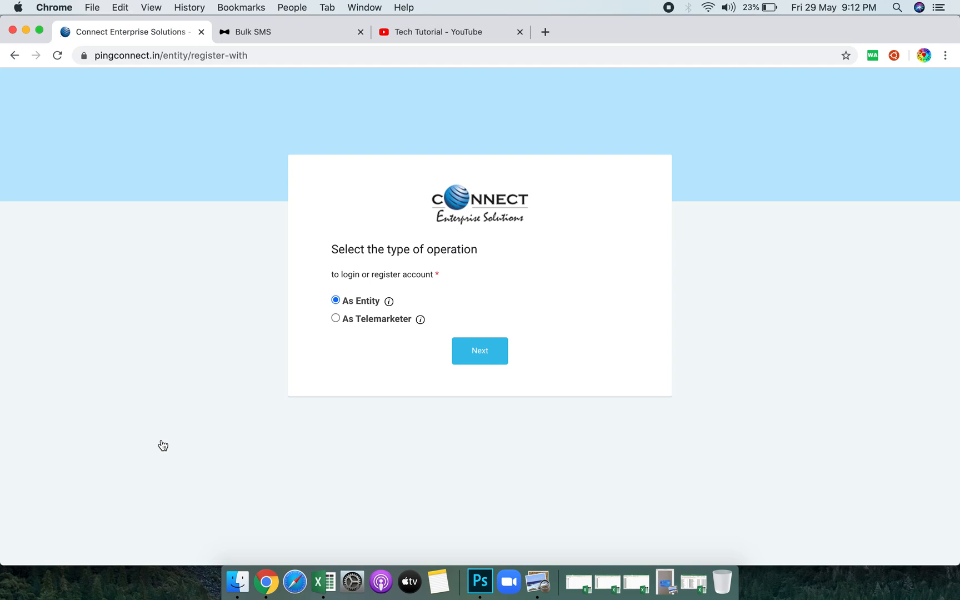
# Continue As Entity, choose Signup, and proceed with INDIAN as the company location.
pyautogui.click(471, 362)
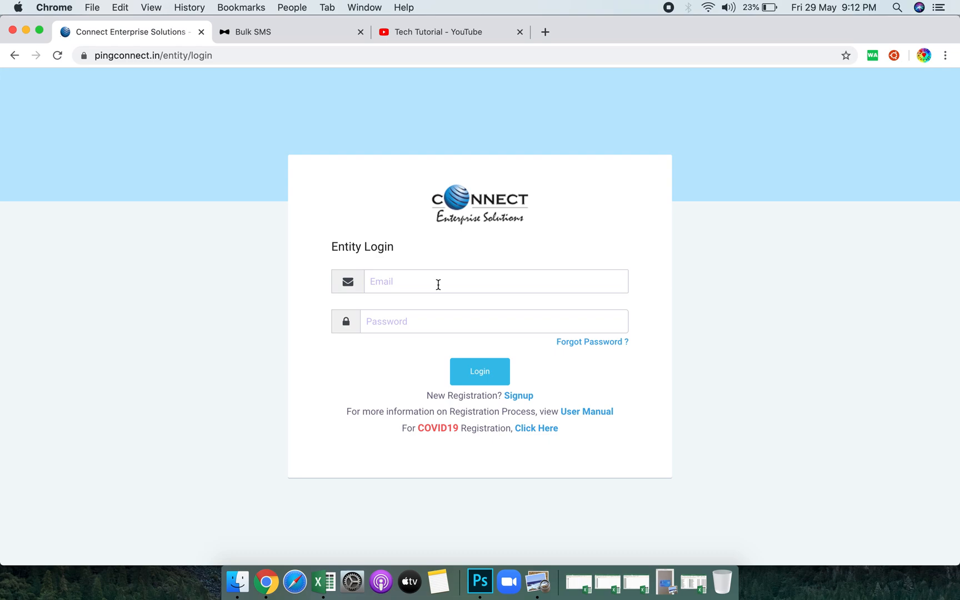
pyautogui.click(518, 396)
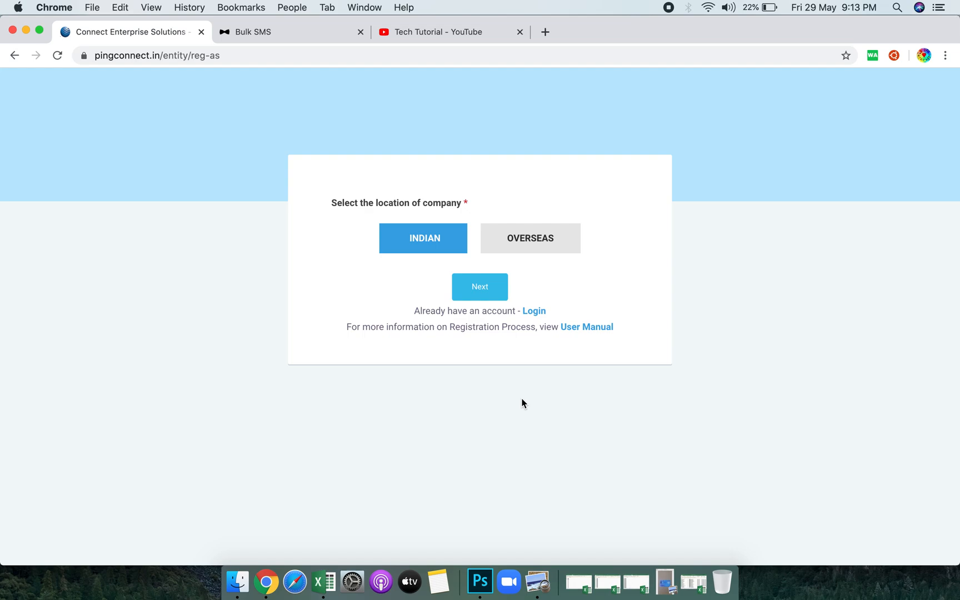
pyautogui.click(485, 294)
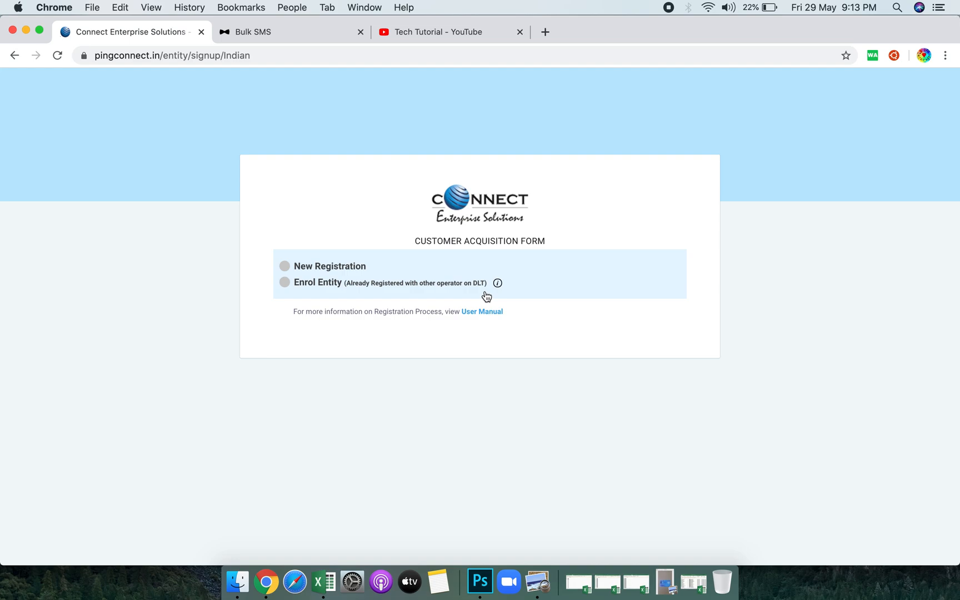
# Select New Registration, triggering the non-refundable Rs.5900 processing-fee notice.
pyautogui.click(286, 265)
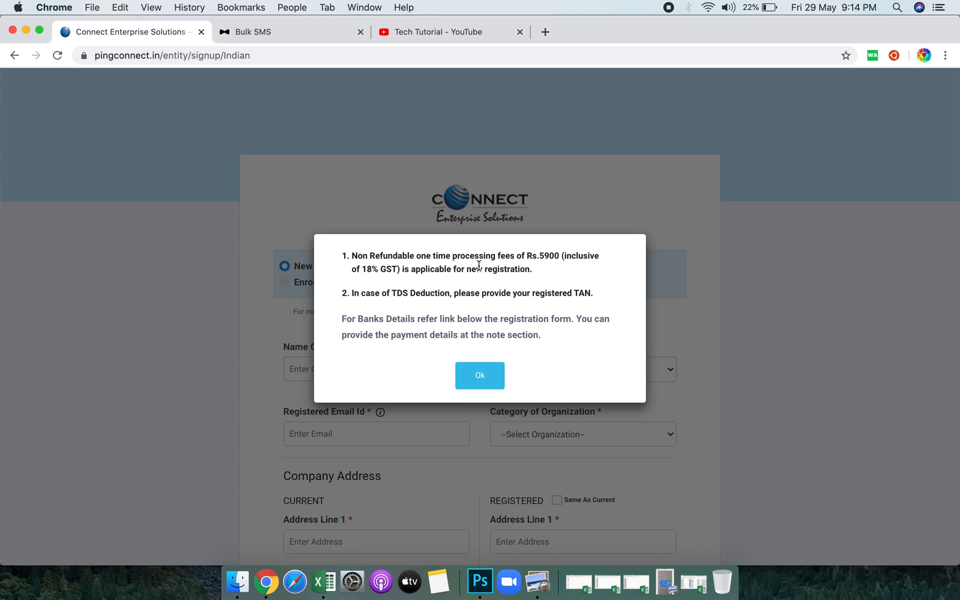
# Dismiss the fee notice, autofill organization name SJS TECHCROME PRIVATE LIMITED, and choose entity type Private Ltd.
pyautogui.click(480, 376)
pyautogui.click(382, 361)
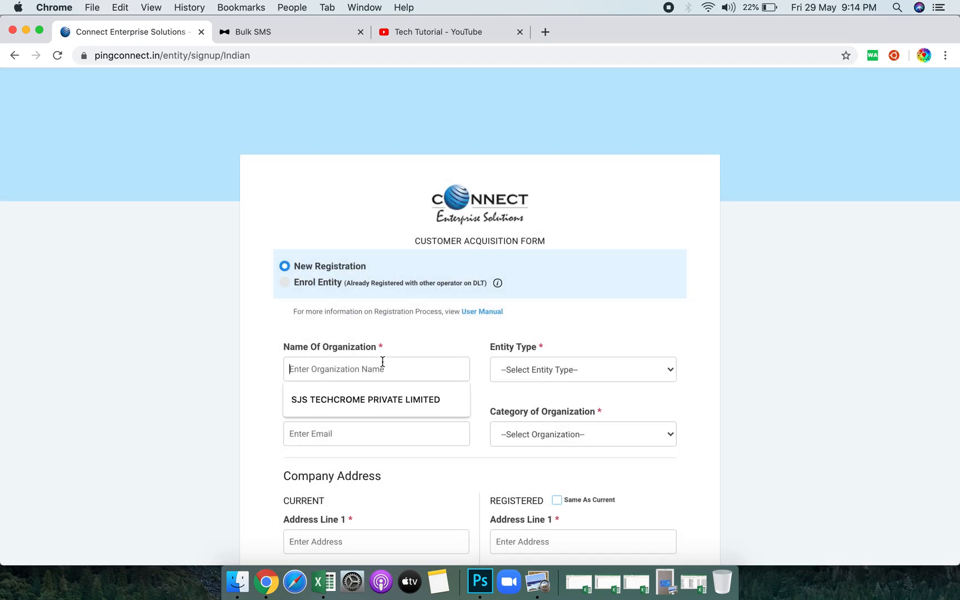
pyautogui.click(386, 394)
pyautogui.click(570, 367)
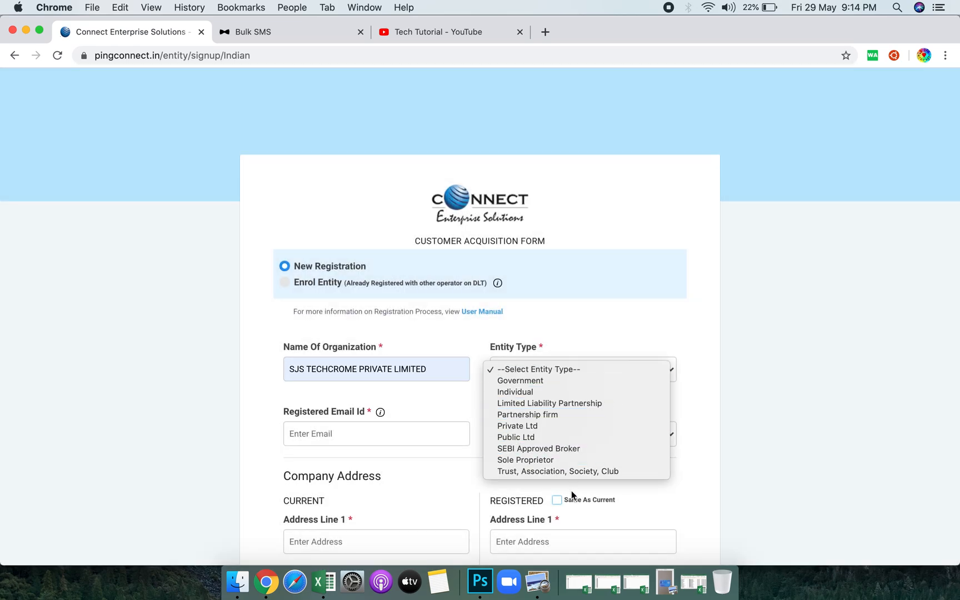
pyautogui.click(530, 425)
# Confirm Private Ltd, autofill the registered email, and browse the category list without choosing.
pyautogui.click(571, 371)
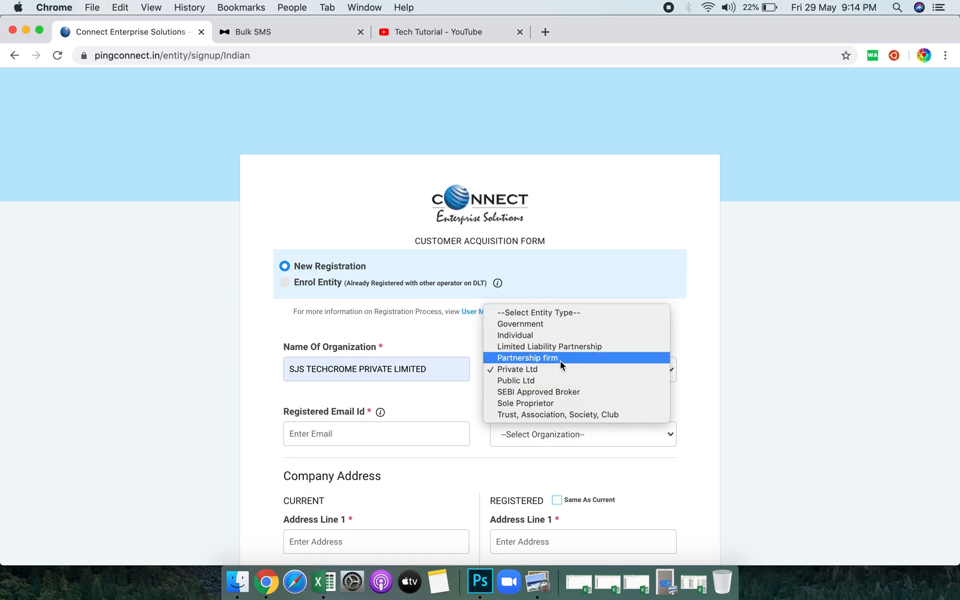
pyautogui.click(424, 439)
pyautogui.click(424, 438)
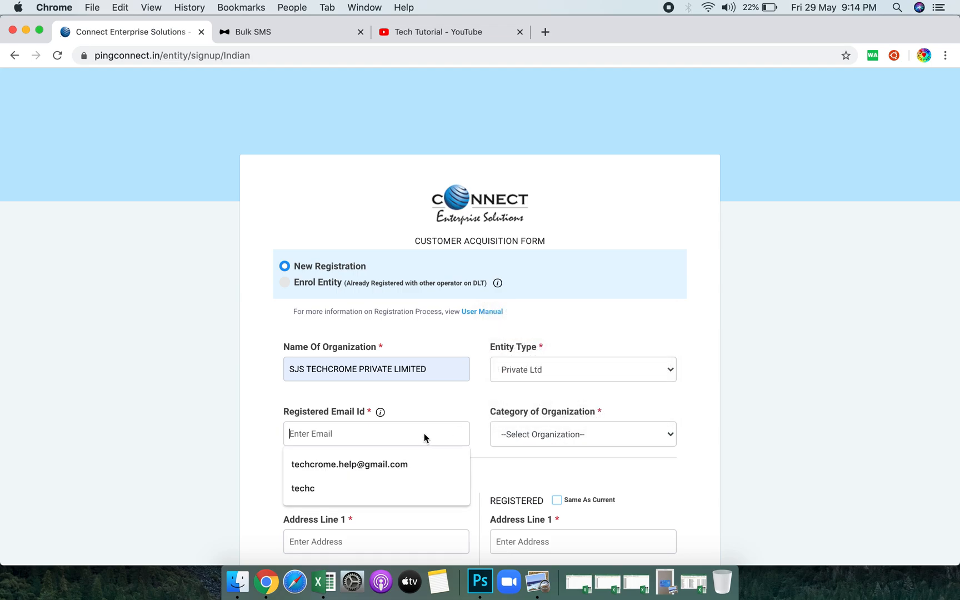
pyautogui.click(432, 470)
pyautogui.click(530, 435)
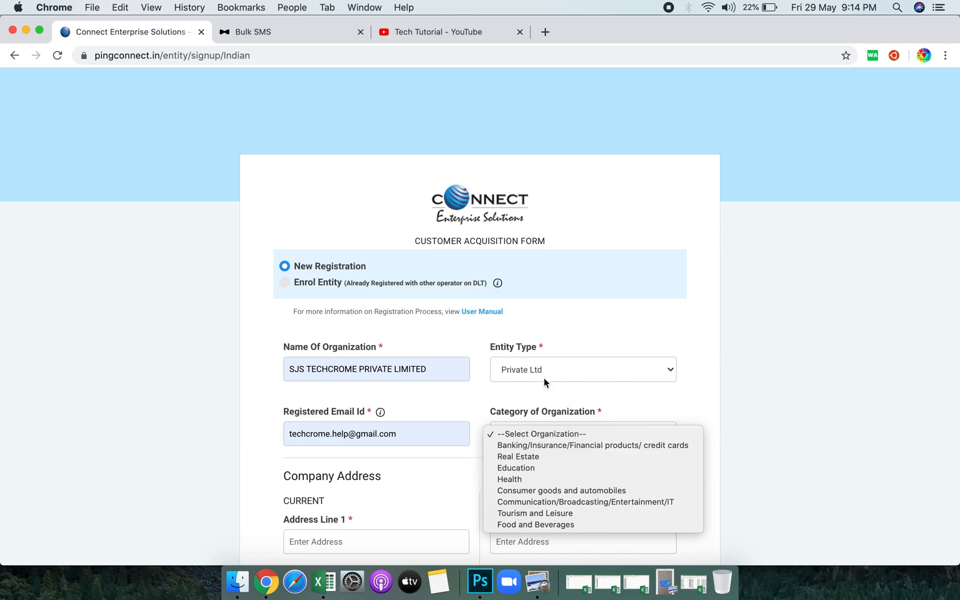
pyautogui.click(493, 391)
pyautogui.click(557, 443)
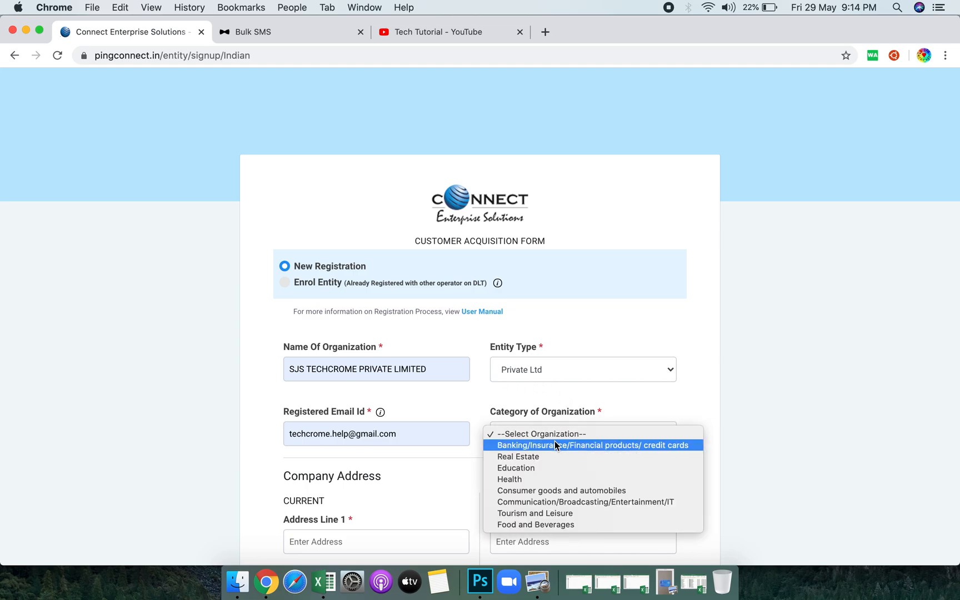
pyautogui.click(404, 469)
pyautogui.scroll(-3, 403, 469)
pyautogui.click(387, 454)
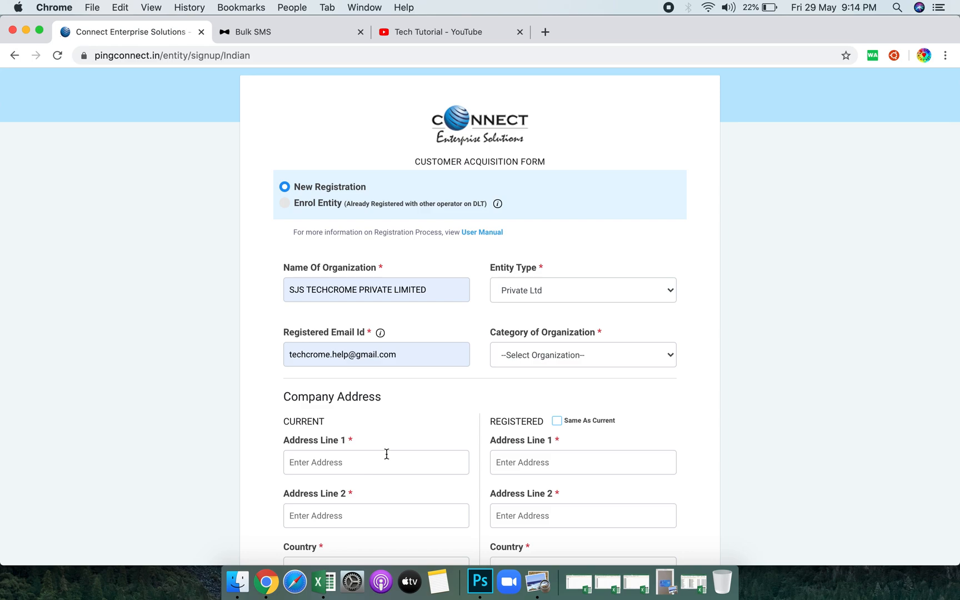
# Enter Kolkata in both current-address lines after clearing stray test characters.
pyautogui.write('6')
pyautogui.press('BackSpace')
pyautogui.write('a')
pyautogui.press('BackSpace')
pyautogui.write('A')
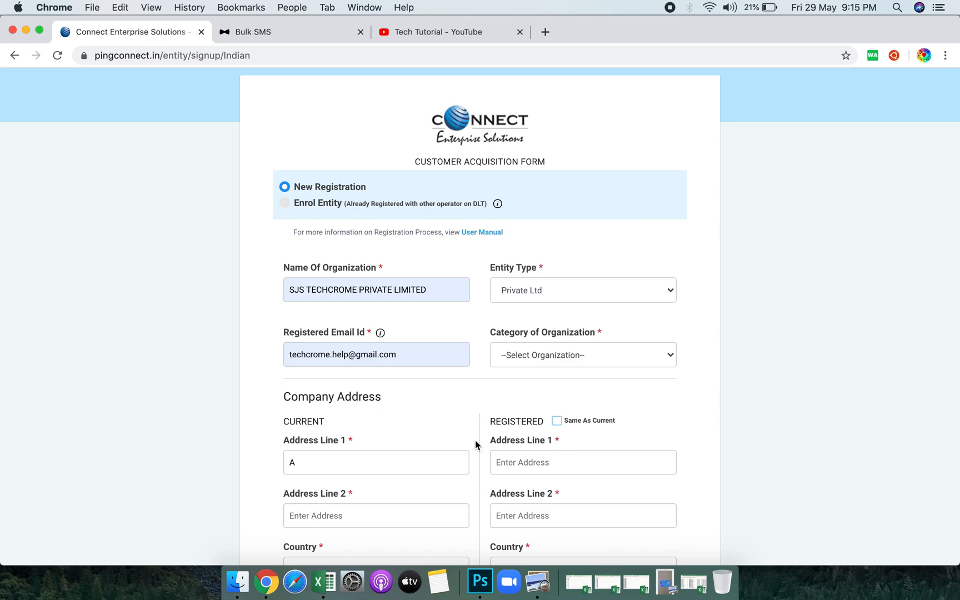
pyautogui.press('BackSpace')
pyautogui.write('abc')
pyautogui.press('BackSpace')
pyautogui.press('BackSpace')
pyautogui.press('BackSpace')
pyautogui.write('Kolkata')
pyautogui.click(350, 518)
pyautogui.write('Kolkata')
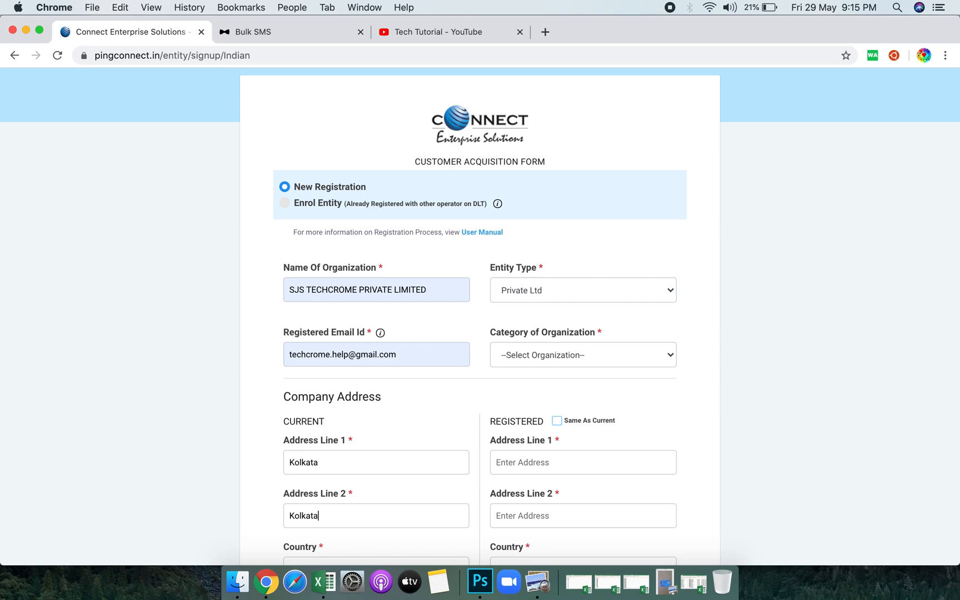
# Choose West Bengal as the state and Education as the organisation category.
pyautogui.scroll(-3, 356, 388)
pyautogui.click(349, 488)
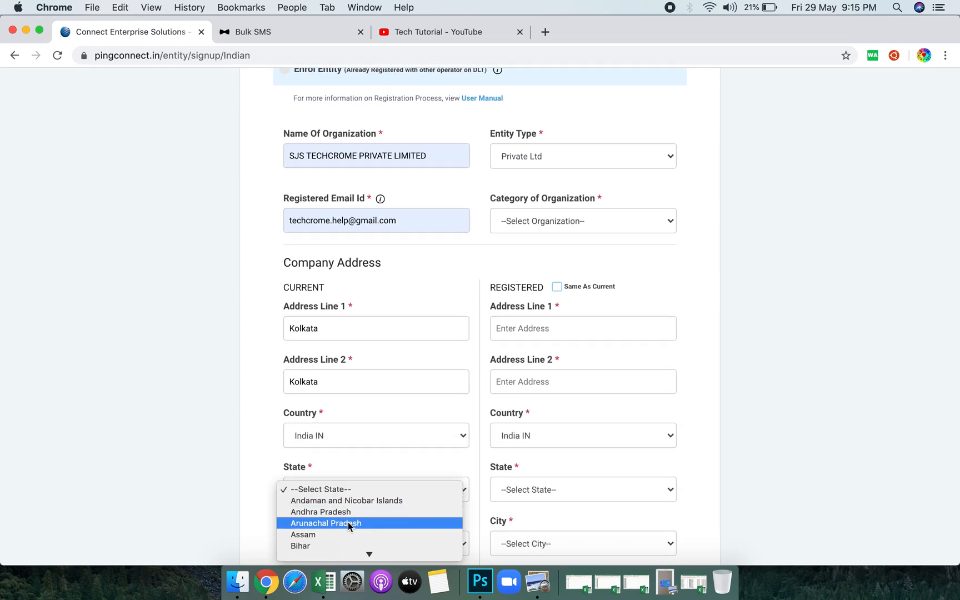
pyautogui.moveTo(356, 558)
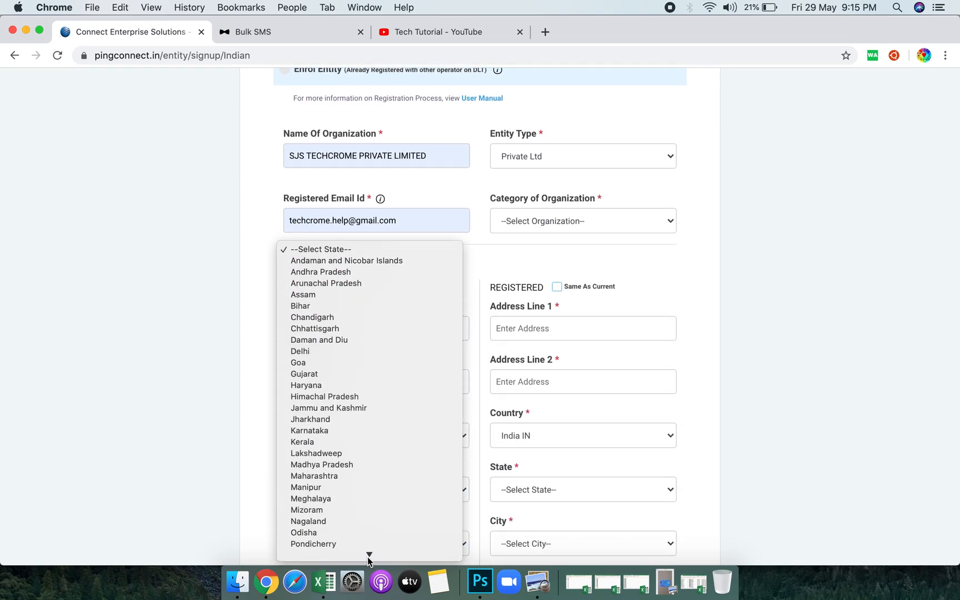
pyautogui.click(367, 553)
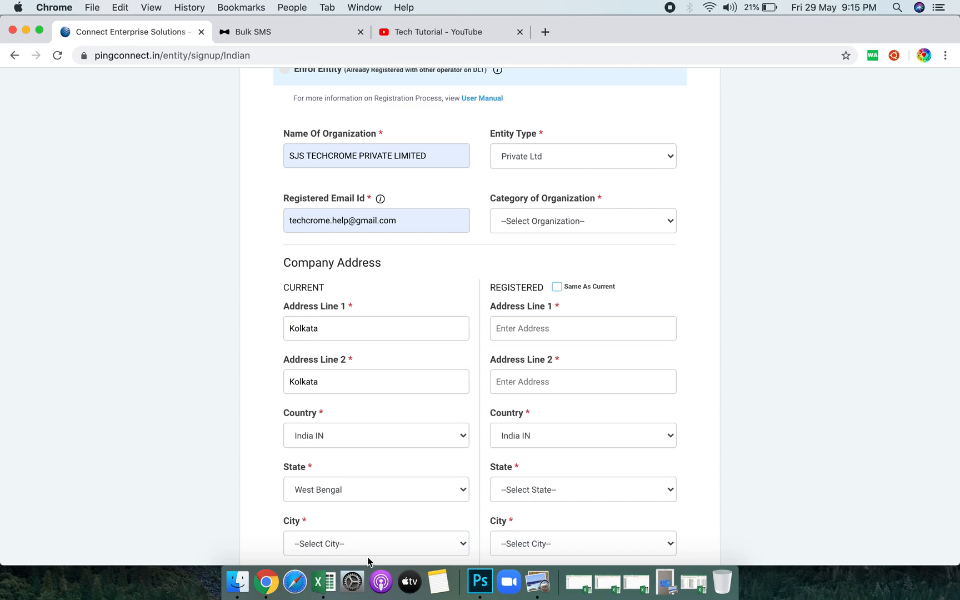
pyautogui.click(563, 230)
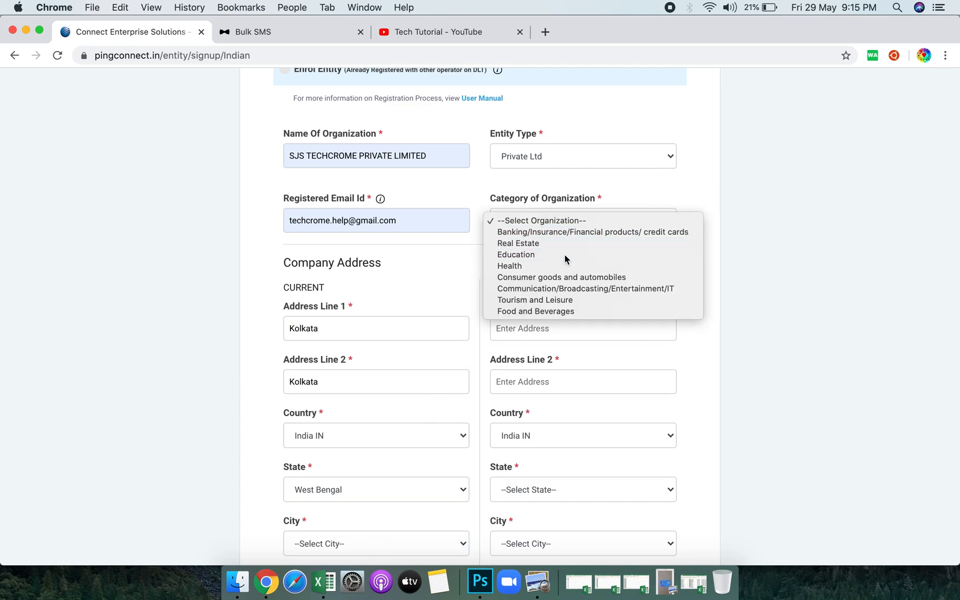
pyautogui.click(564, 255)
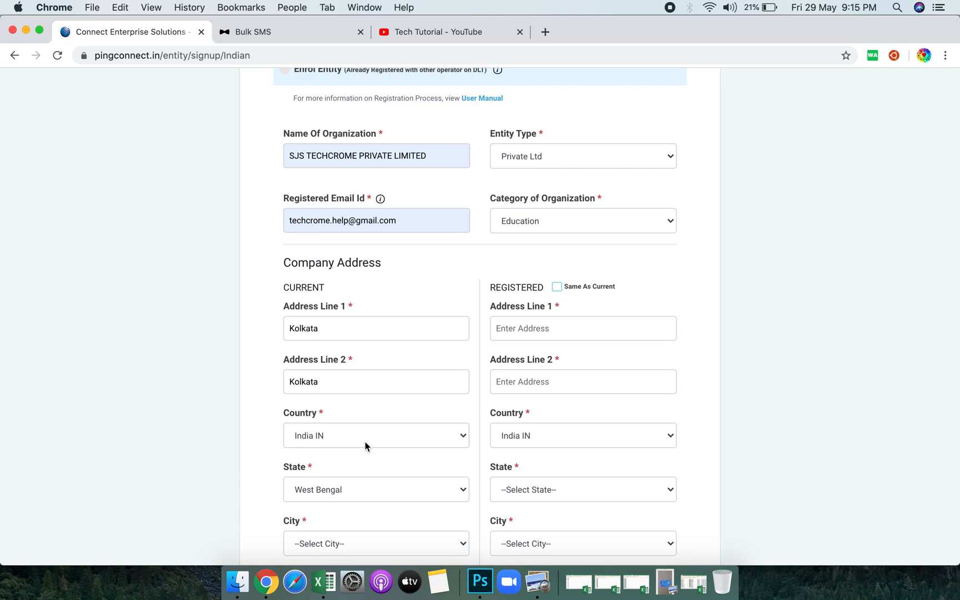
# Set city 24 Parganas (s), PIN code 700032, and enter the mobile number.
pyautogui.scroll(-3, 365, 444)
pyautogui.click(359, 462)
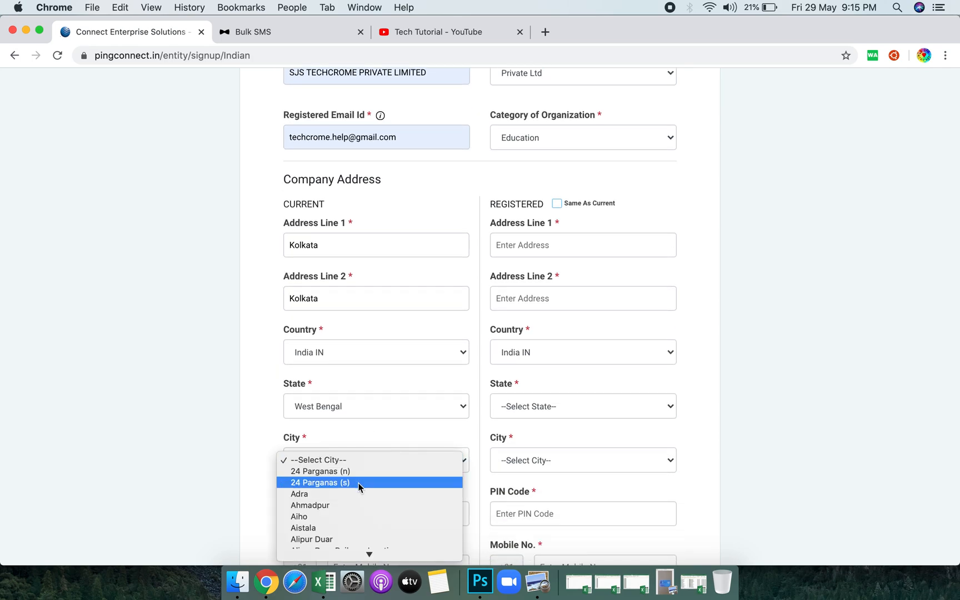
pyautogui.click(358, 482)
pyautogui.scroll(-3, 358, 486)
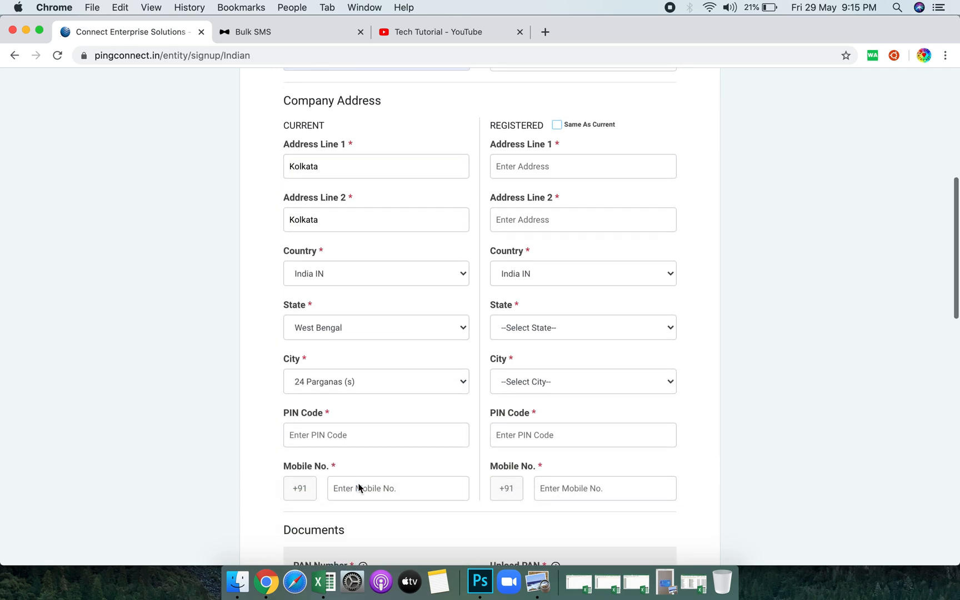
pyautogui.click(357, 441)
pyautogui.write('700032')
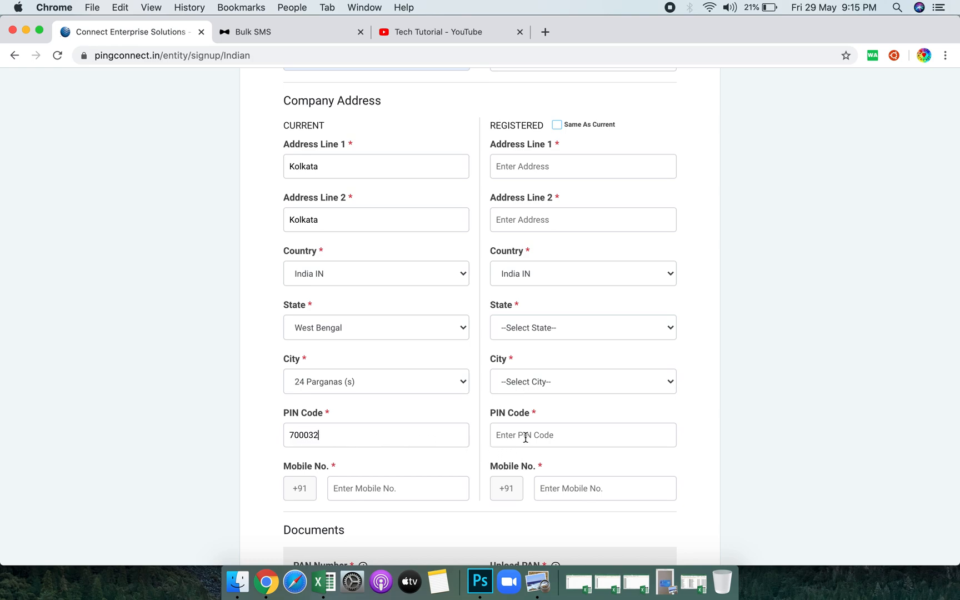
pyautogui.click(399, 482)
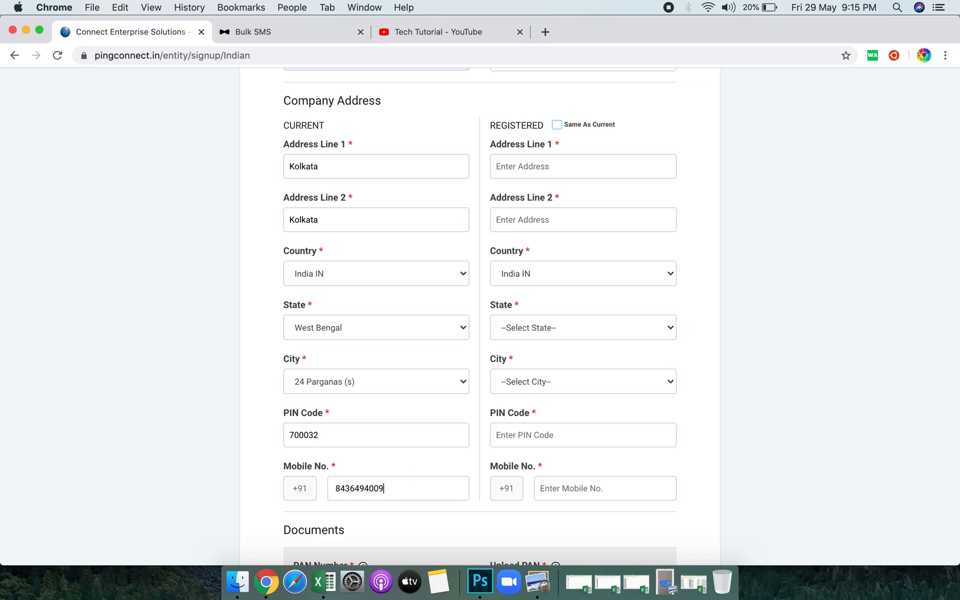
# Tick Same As Current to copy the address into the registered address.
pyautogui.scroll(2, 476, 389)
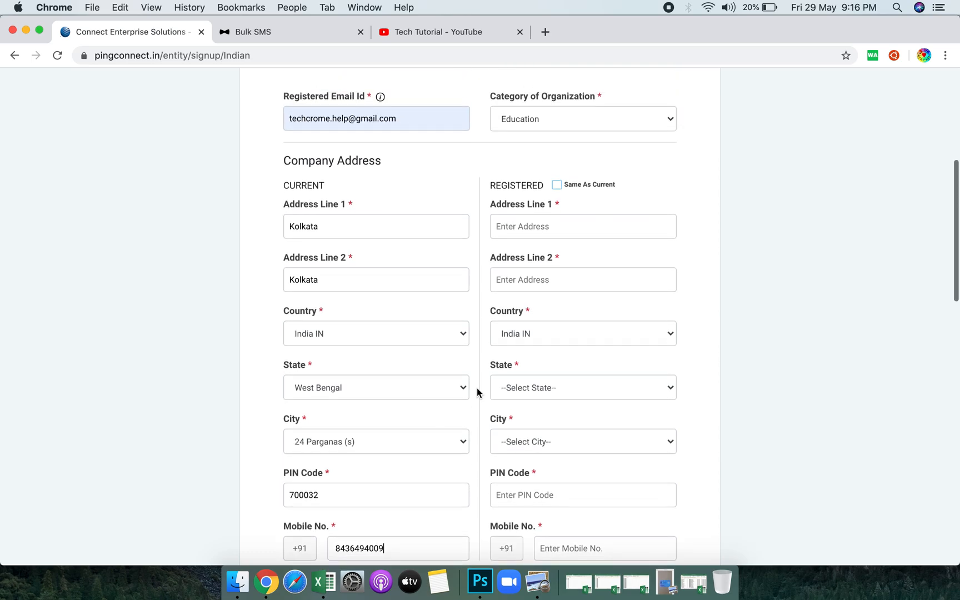
pyautogui.click(557, 185)
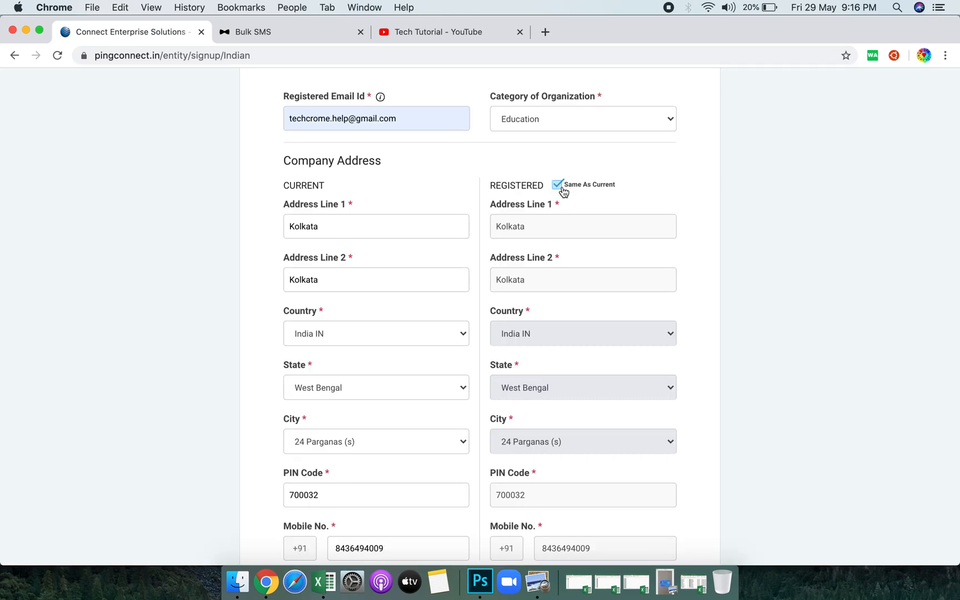
pyautogui.scroll(-3, 580, 375)
pyautogui.scroll(-5, 581, 375)
# Type the organisation's PAN number, then open and cancel the PAN file chooser without uploading.
pyautogui.click(332, 373)
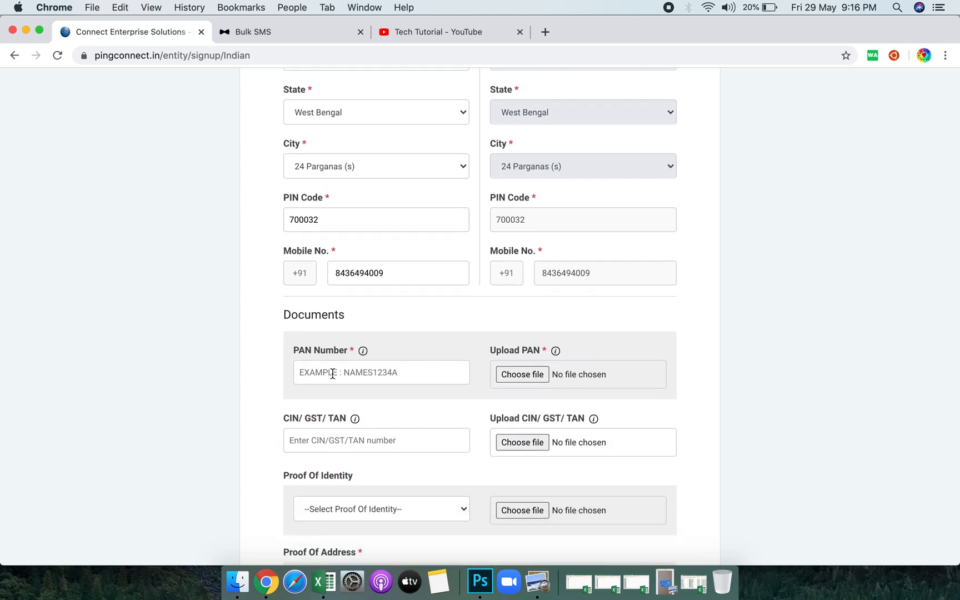
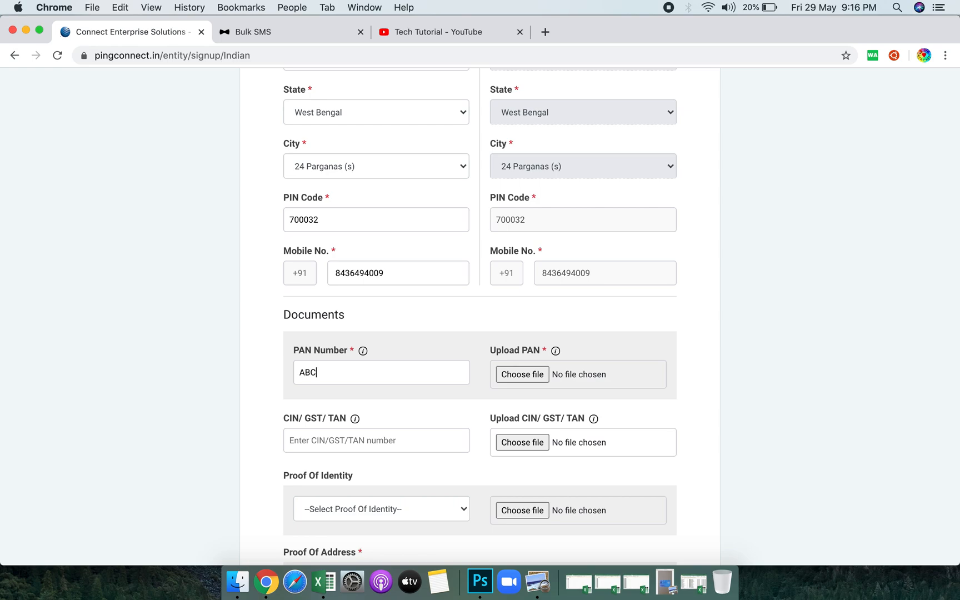
pyautogui.click(533, 375)
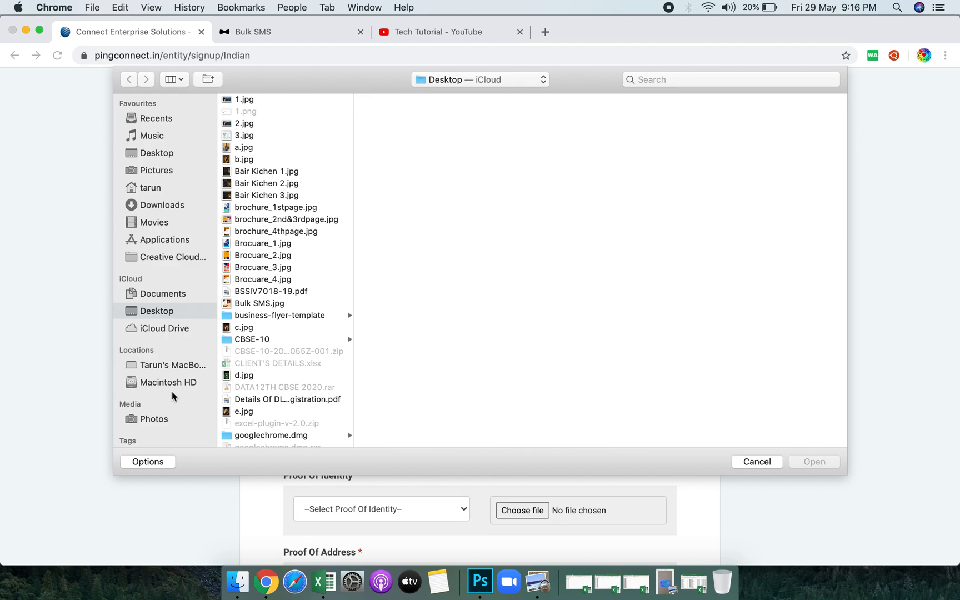
pyautogui.click(756, 461)
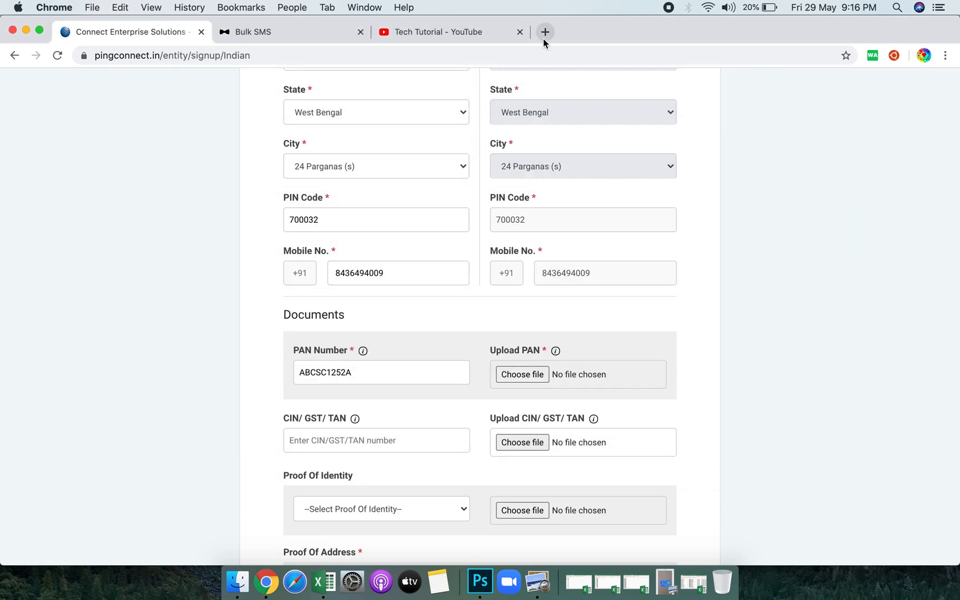
# In a new tab, search Google for image compressor and open compressjpeg.com's Compress JPEG page.
pyautogui.click(545, 31)
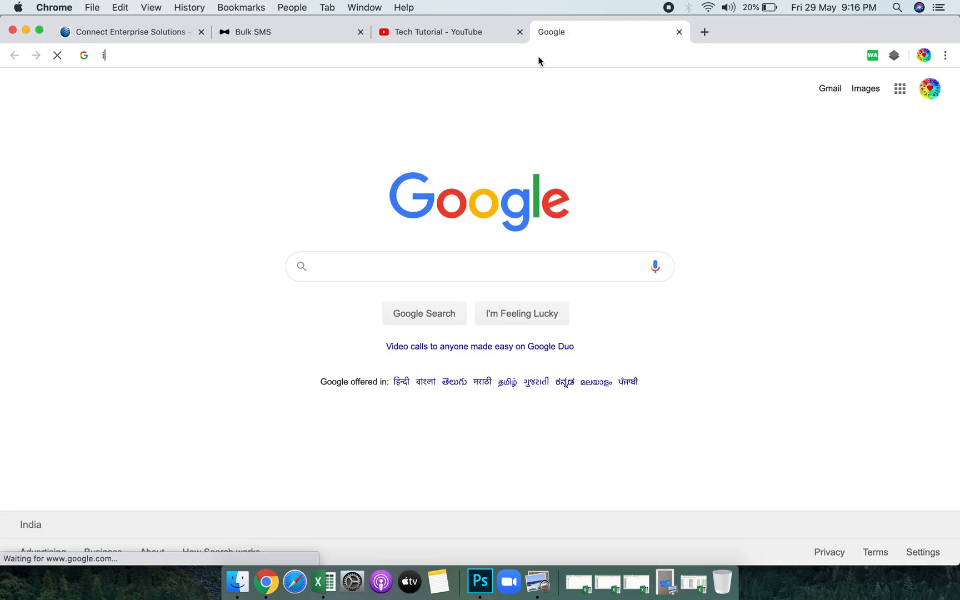
pyautogui.write('image c')
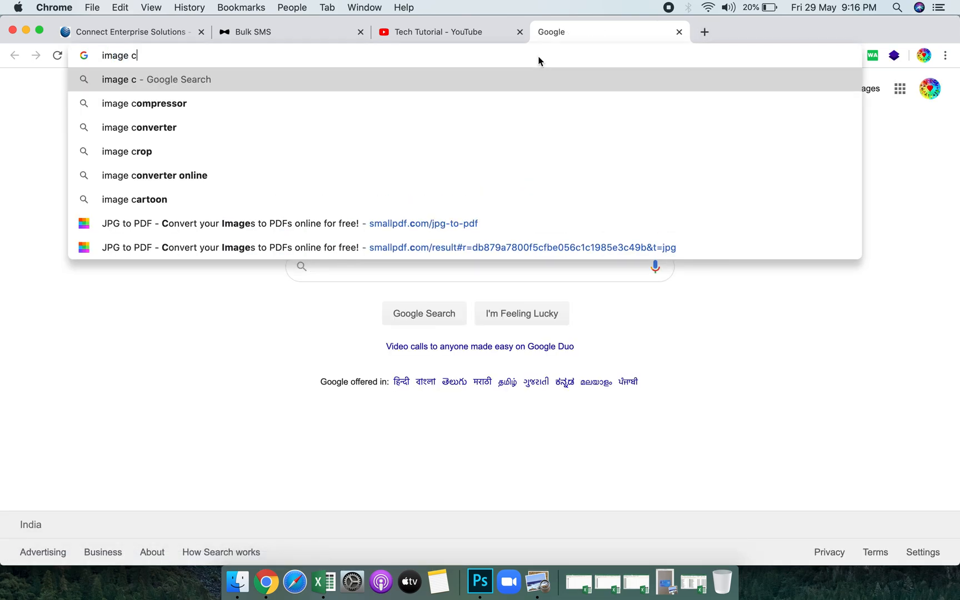
pyautogui.click(381, 104)
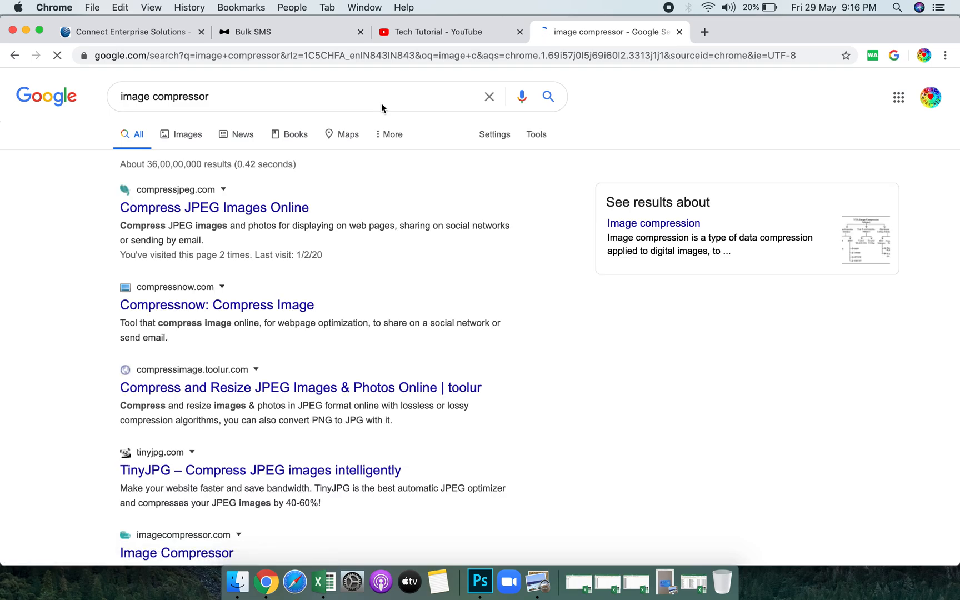
pyautogui.click(234, 208)
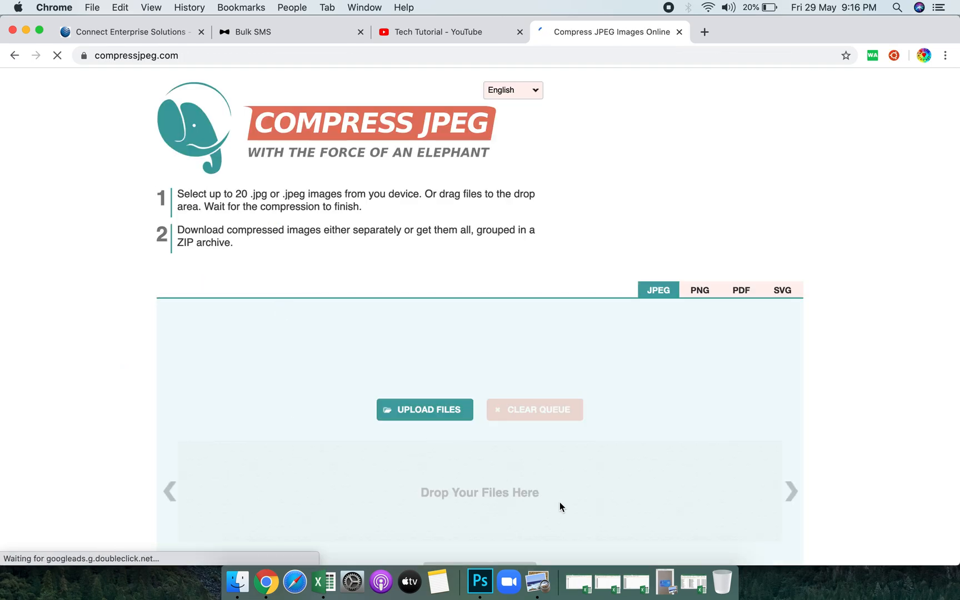
pyautogui.scroll(-5, 559, 506)
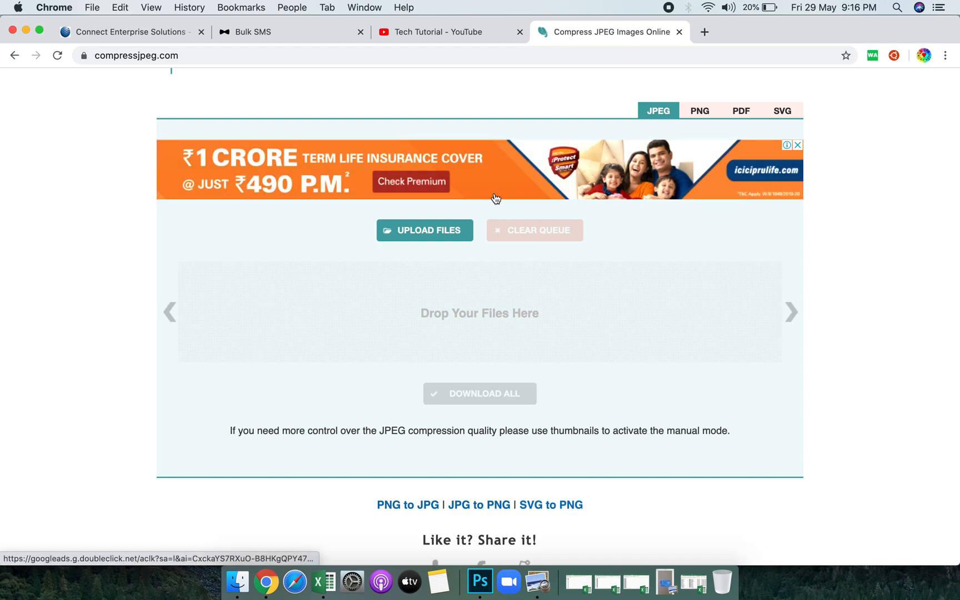
# Upload PAN SJS SMALL.jpg from the Office Paper folder as the PAN card file.
pyautogui.click(177, 34)
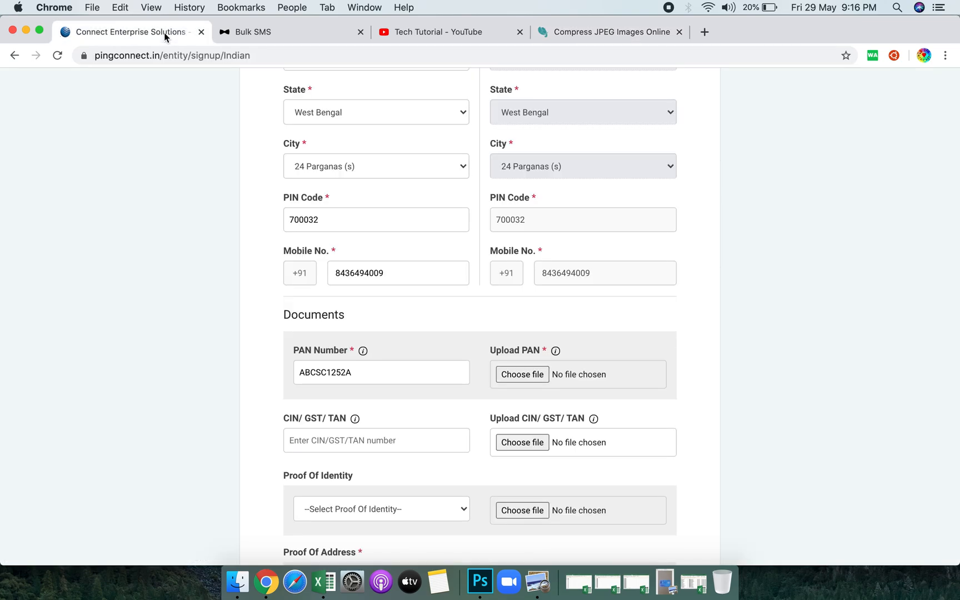
pyautogui.click(533, 379)
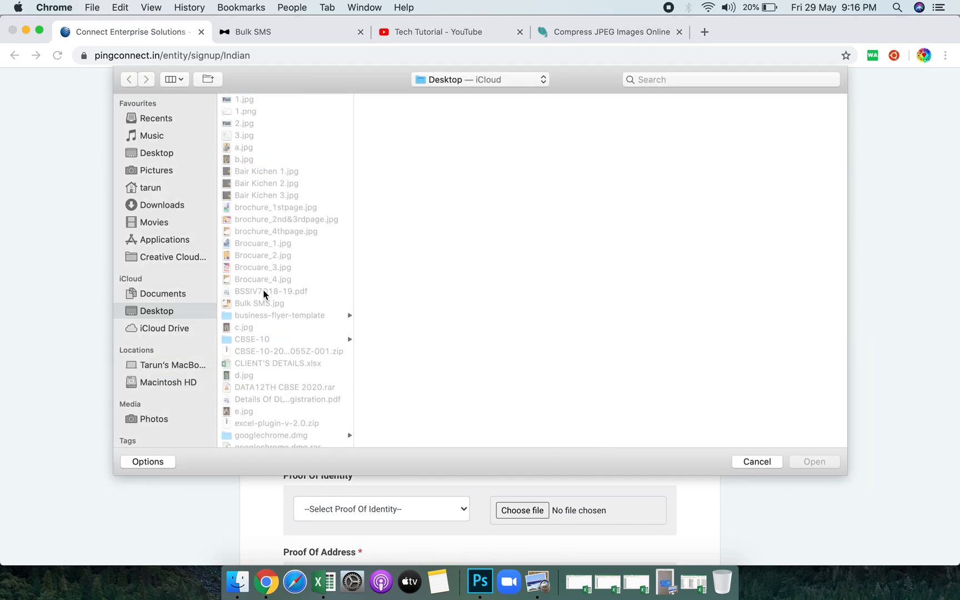
pyautogui.click(167, 189)
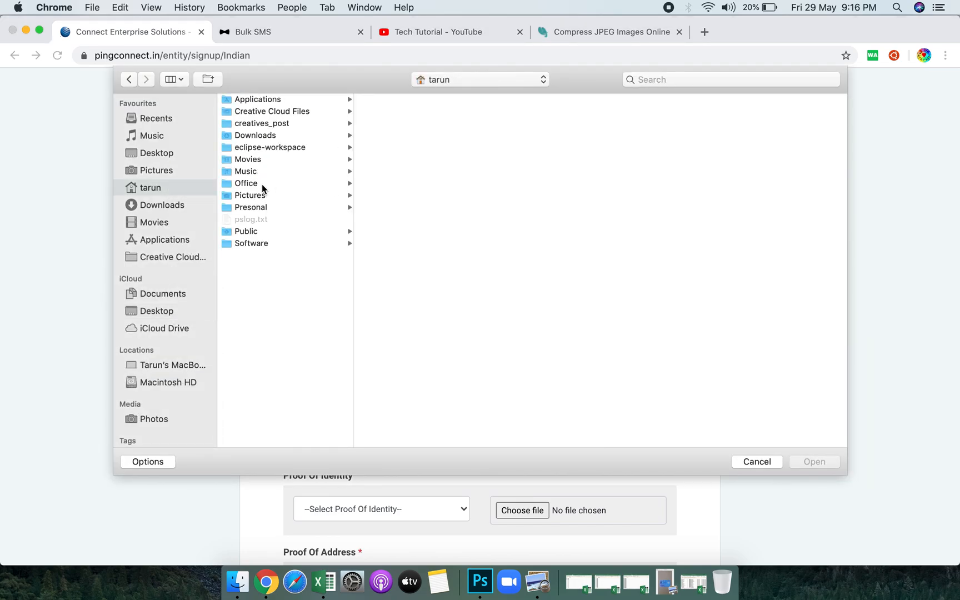
pyautogui.click(262, 184)
pyautogui.click(396, 196)
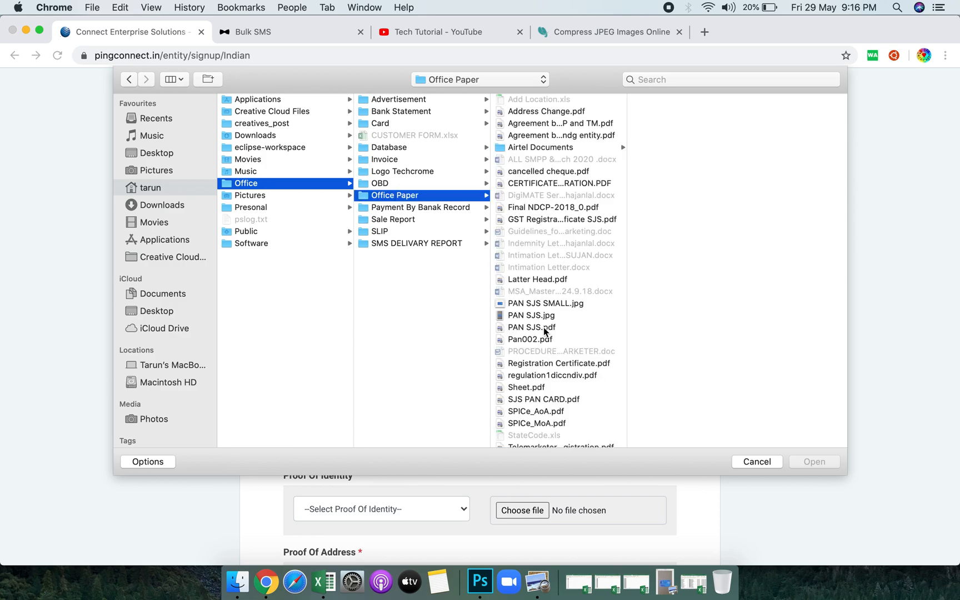
pyautogui.click(555, 306)
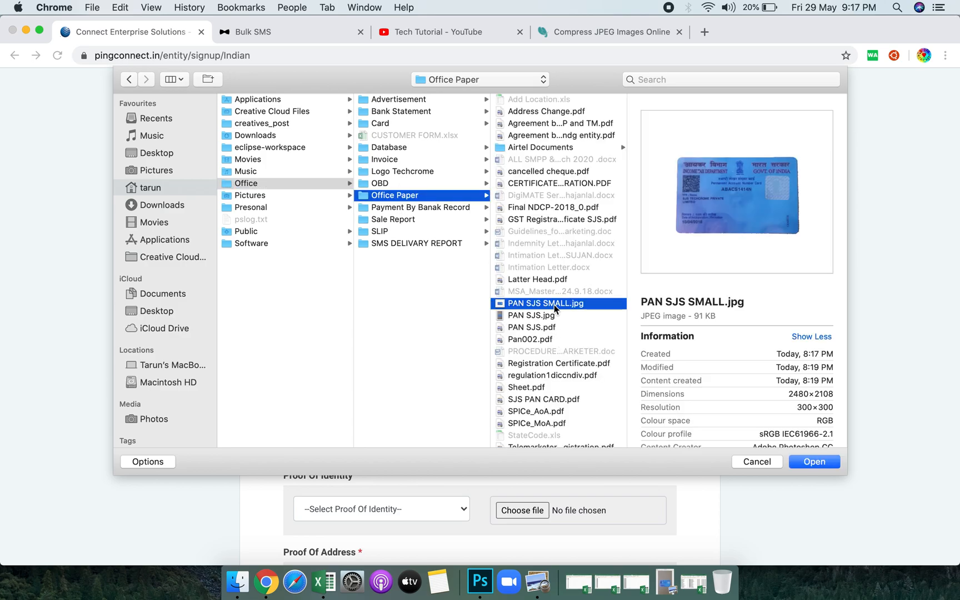
pyautogui.click(825, 464)
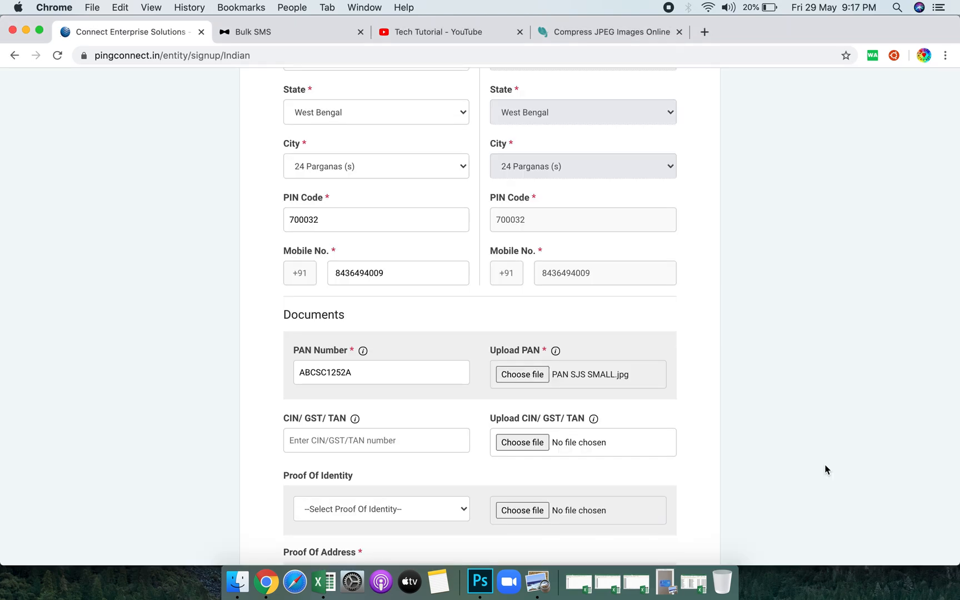
# Fill CIN/GST/TAN with the saved GST number and attach the GST registration certificate PDF.
pyautogui.click(391, 449)
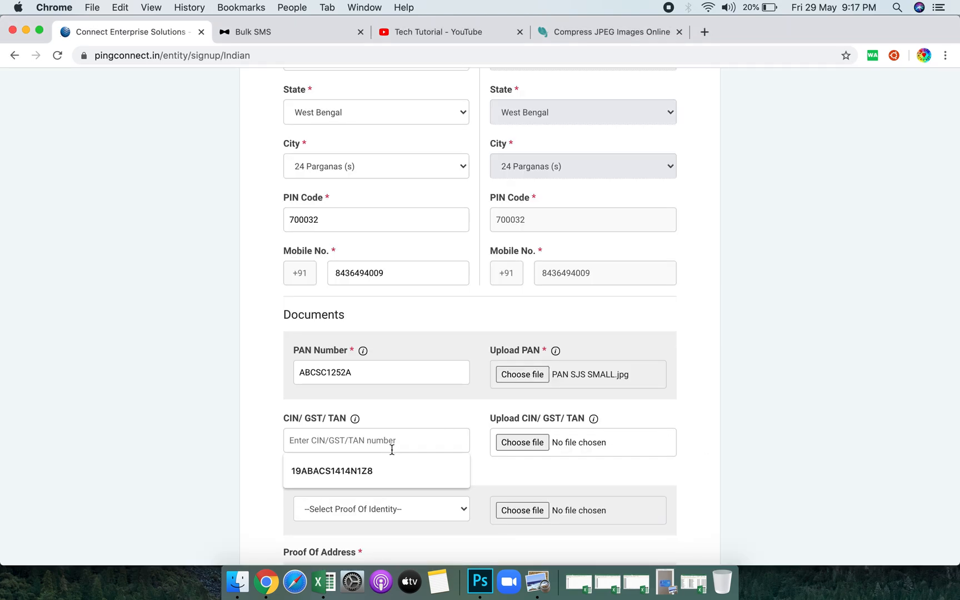
pyautogui.click(392, 471)
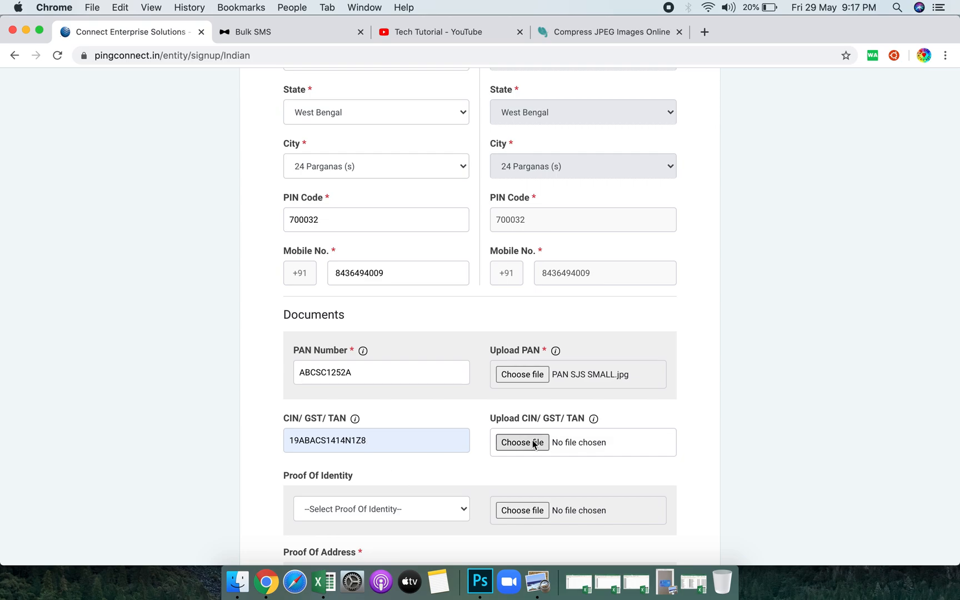
pyautogui.click(533, 444)
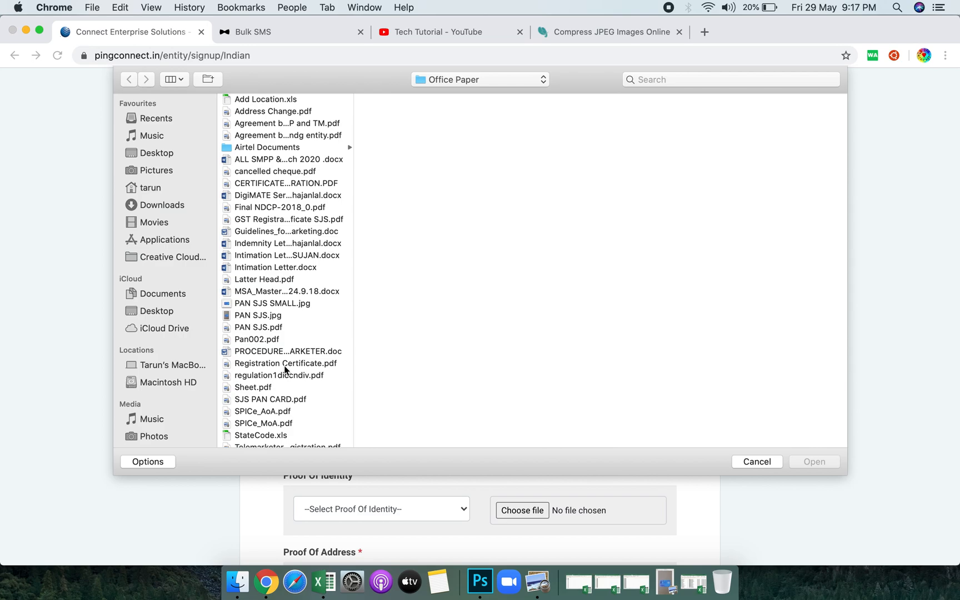
pyautogui.doubleClick(289, 220)
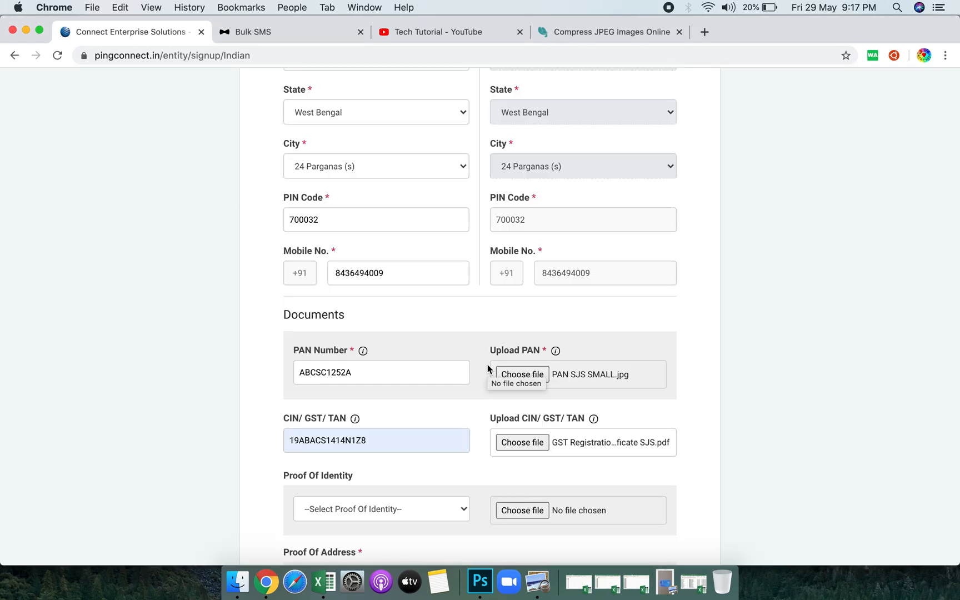
# Set Proof Of Identity to Aadhaar Card and attach the EAadhaar PDF from tarun > Presonal > Lone Paper.
pyautogui.scroll(-5, 487, 367)
pyautogui.click(414, 349)
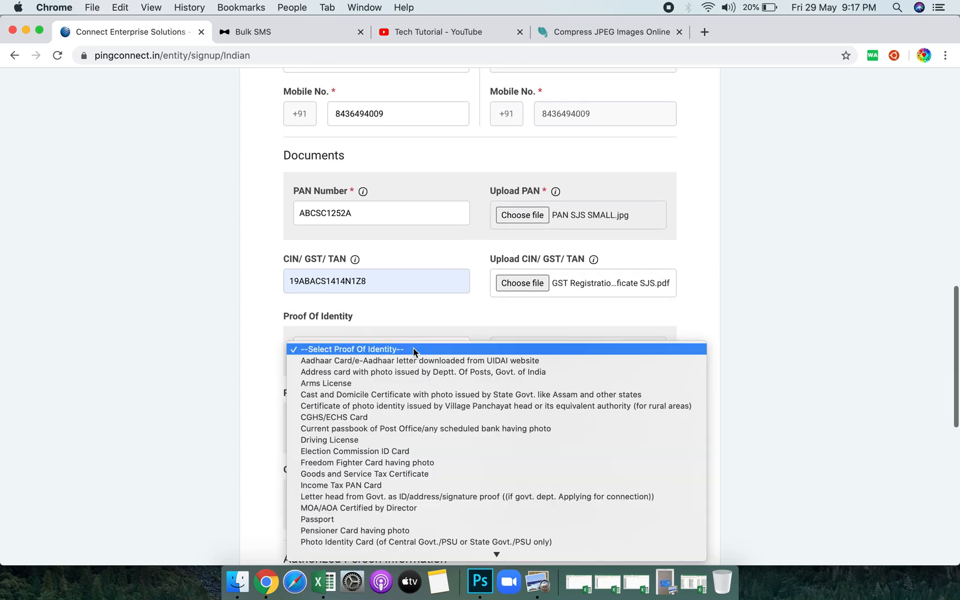
pyautogui.click(413, 361)
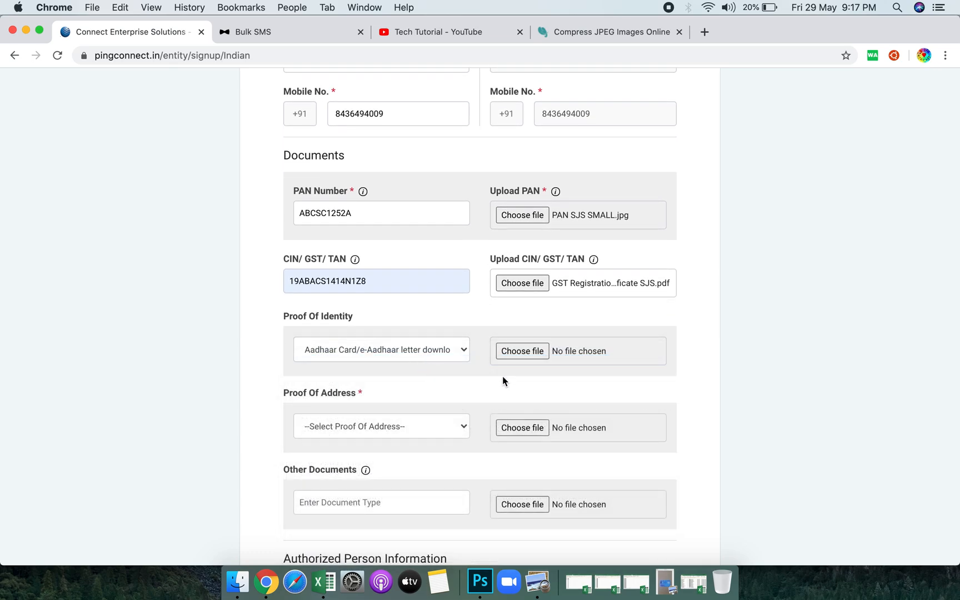
pyautogui.click(522, 351)
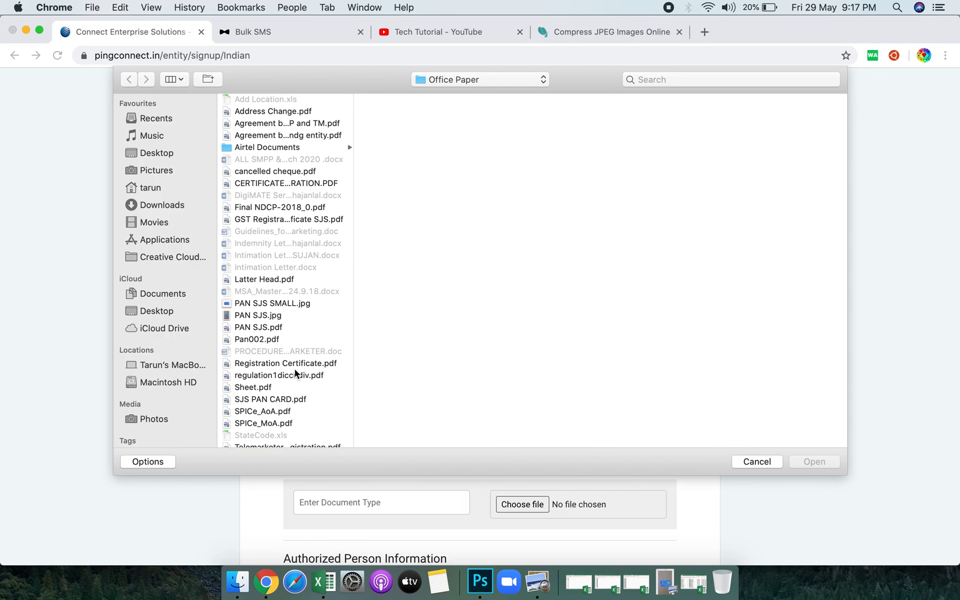
pyautogui.scroll(-1, 292, 407)
pyautogui.scroll(1, 292, 304)
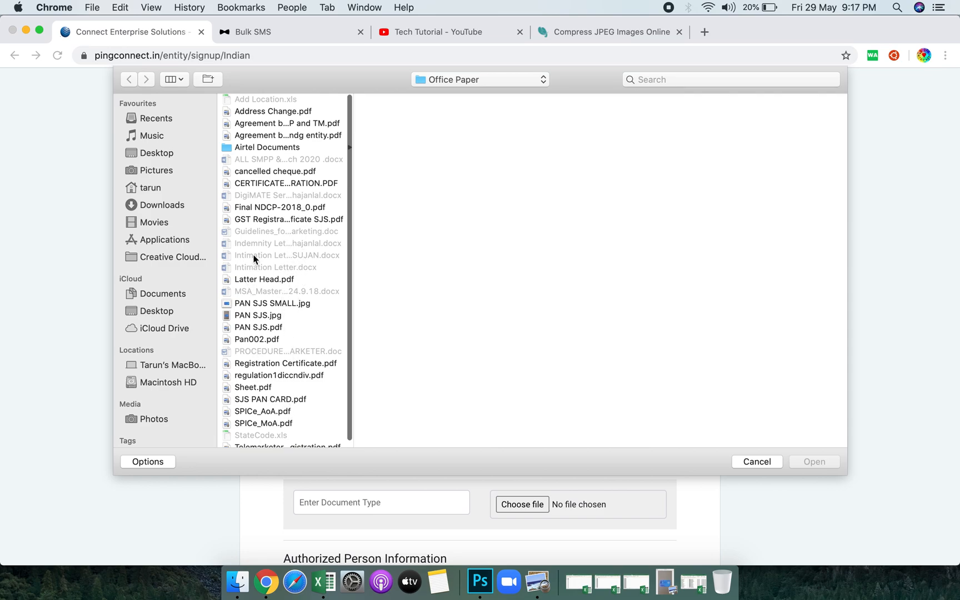
pyautogui.click(165, 188)
pyautogui.click(289, 209)
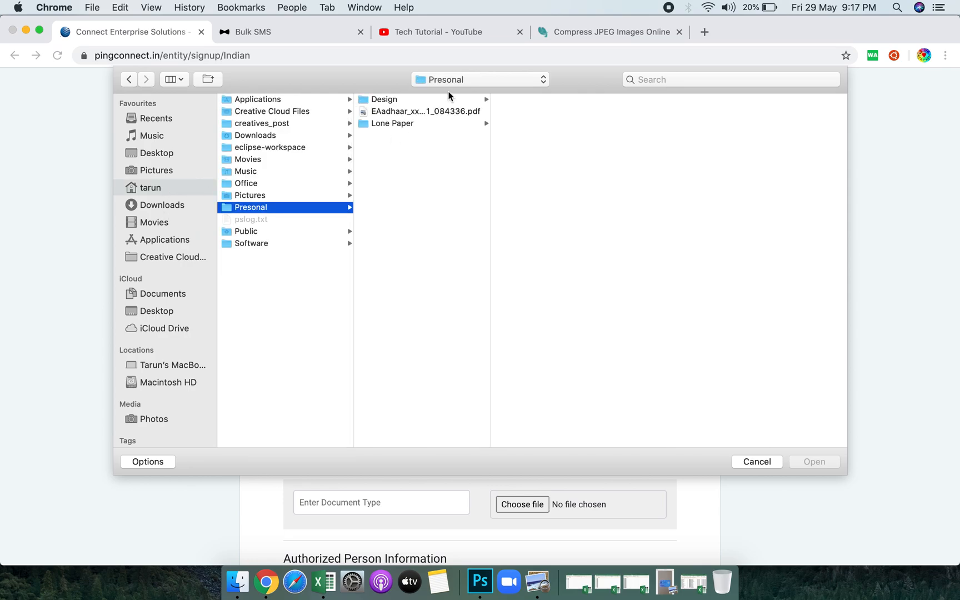
pyautogui.click(431, 123)
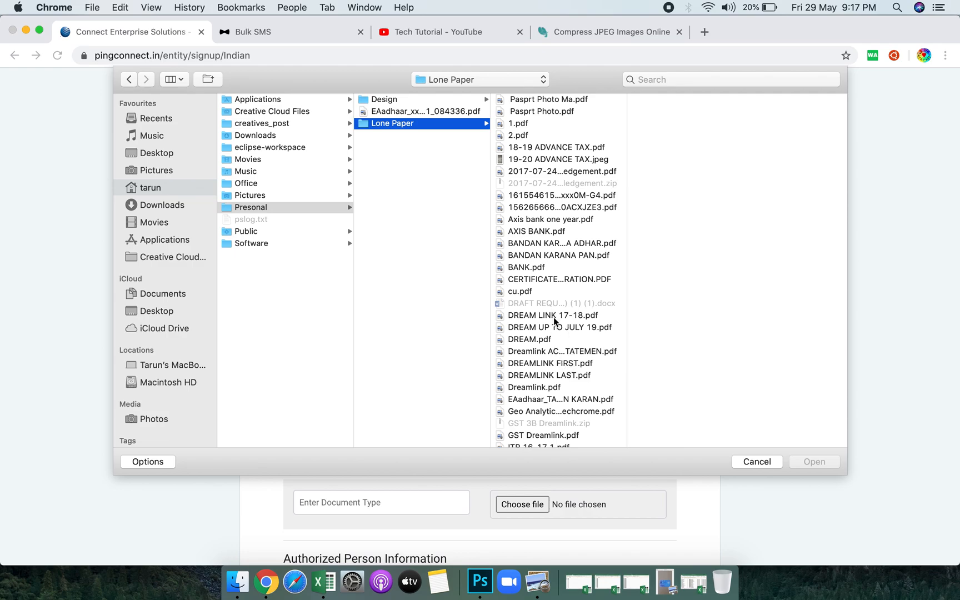
pyautogui.scroll(-3, 553, 317)
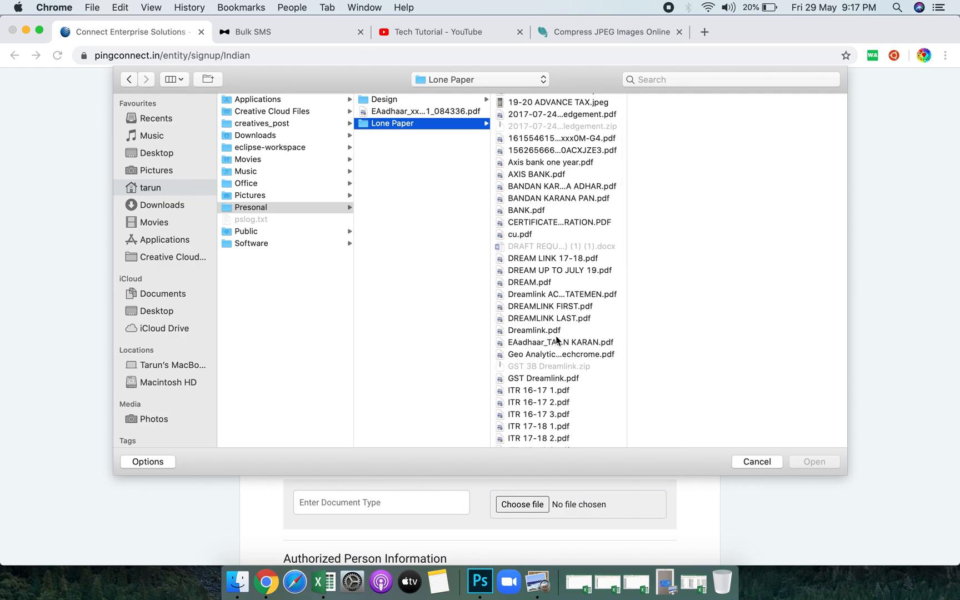
pyautogui.click(556, 341)
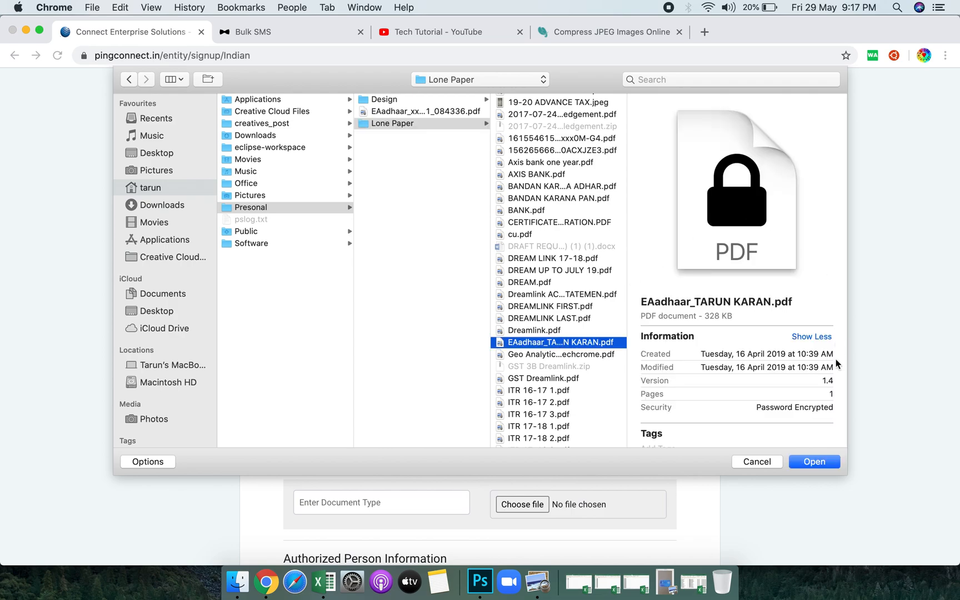
pyautogui.click(811, 462)
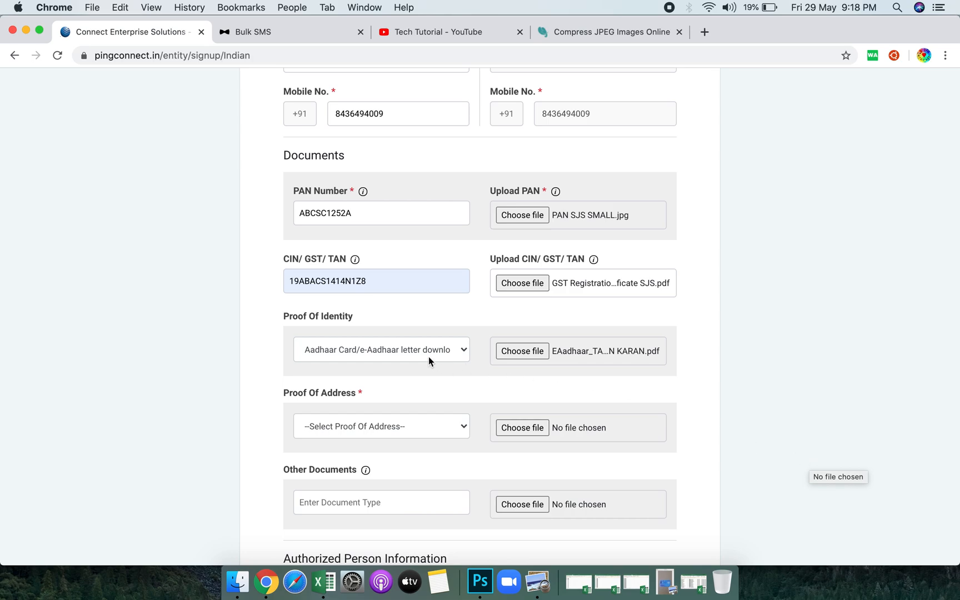
# Set Proof Of Address to Aadhaar Card and attach the same EAadhaar PDF from Lone Paper.
pyautogui.scroll(-3, 420, 428)
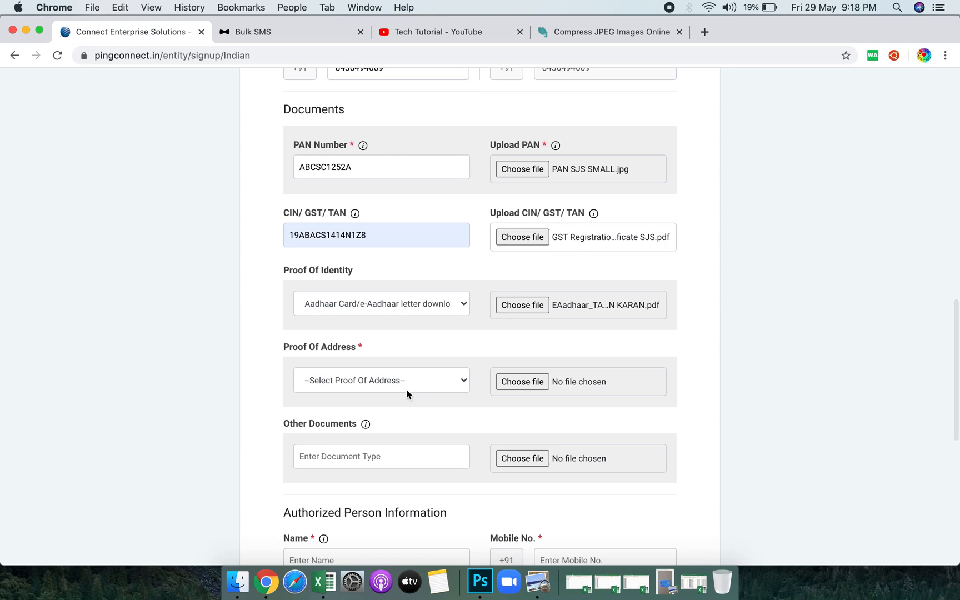
pyautogui.click(407, 391)
pyautogui.click(409, 389)
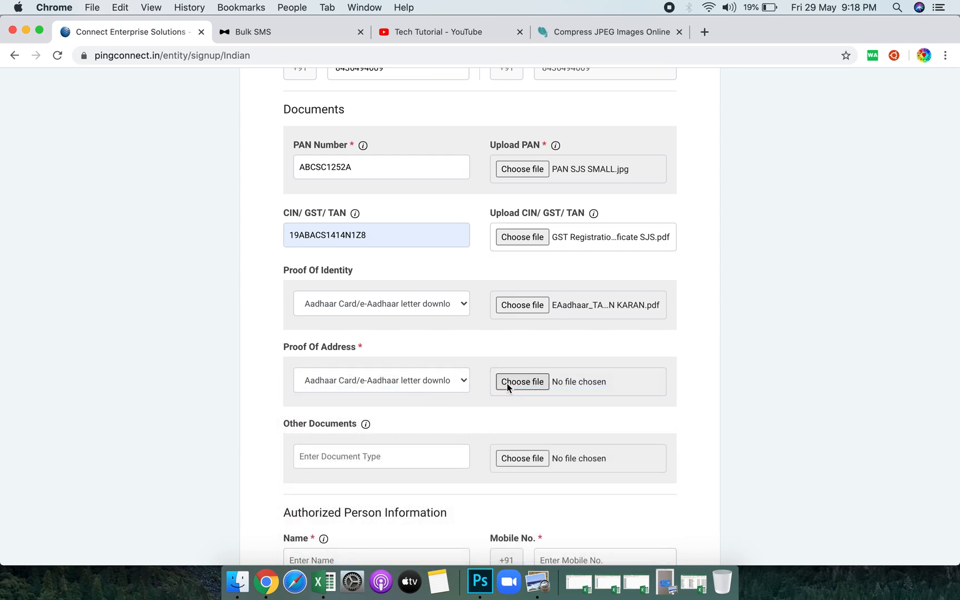
pyautogui.click(507, 382)
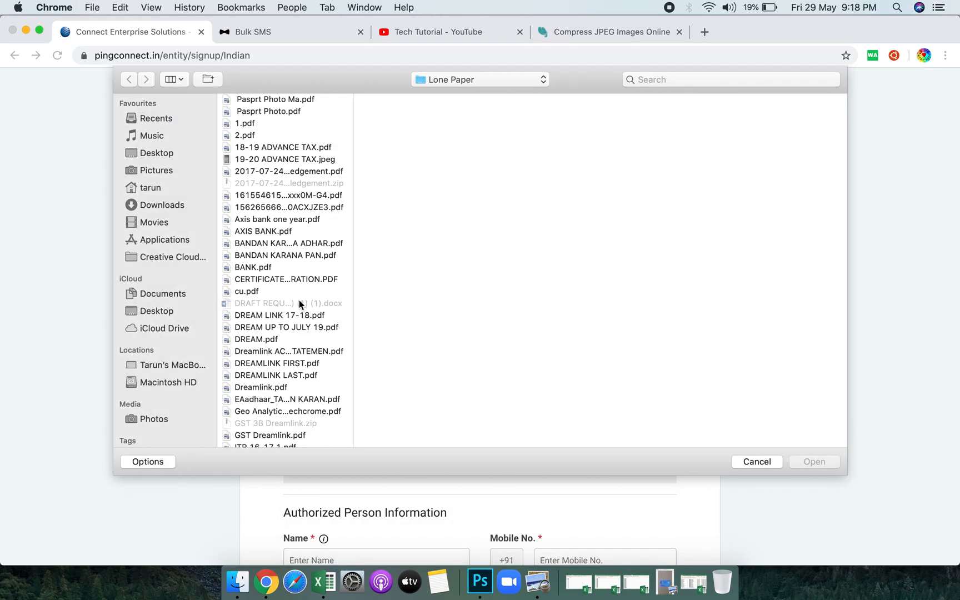
pyautogui.click(301, 401)
pyautogui.doubleClick(300, 399)
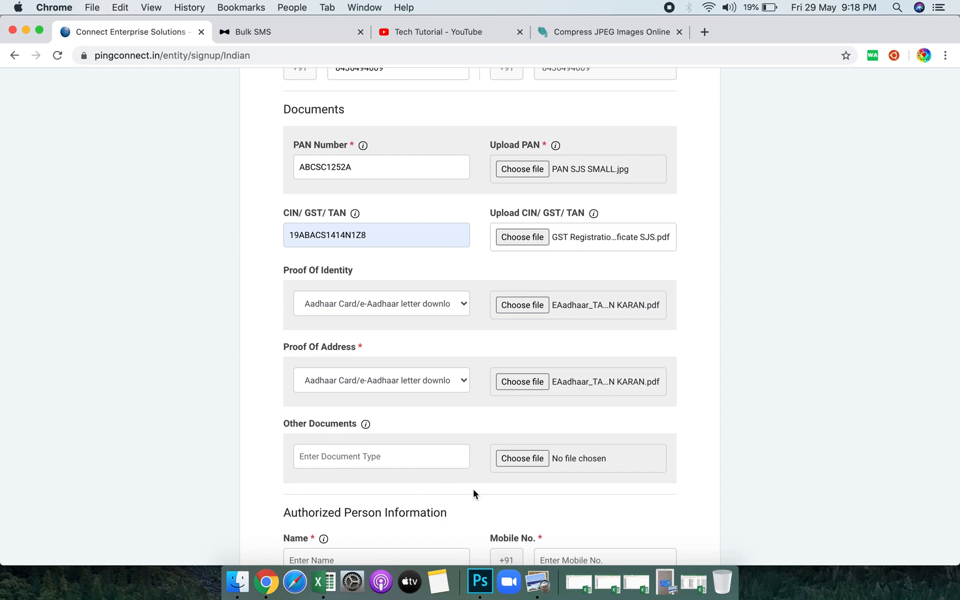
# Browse for an authorization document, then cancel without attaching DREAMLINK FIRST.pdf.
pyautogui.scroll(-5, 387, 461)
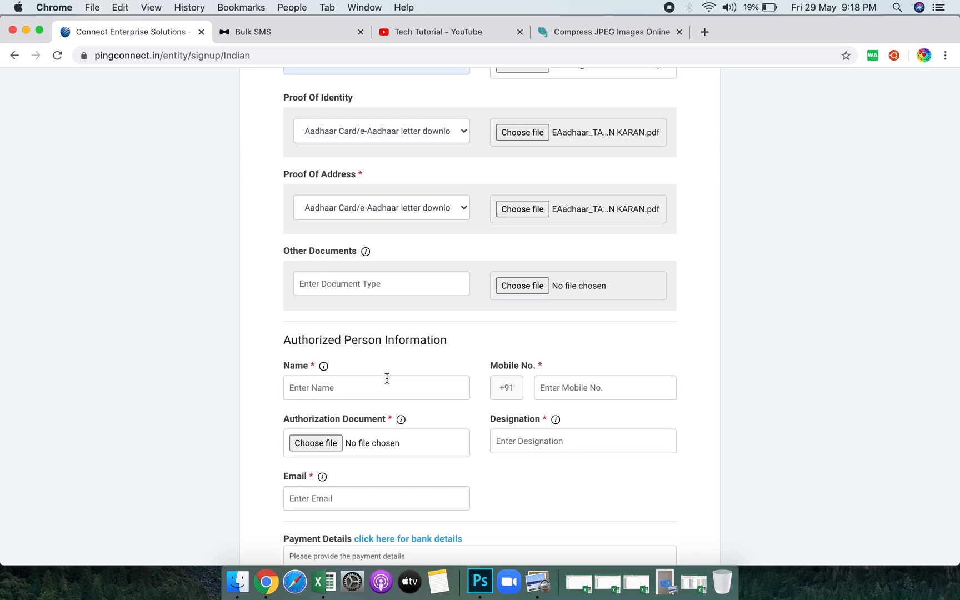
pyautogui.click(322, 445)
pyautogui.click(318, 363)
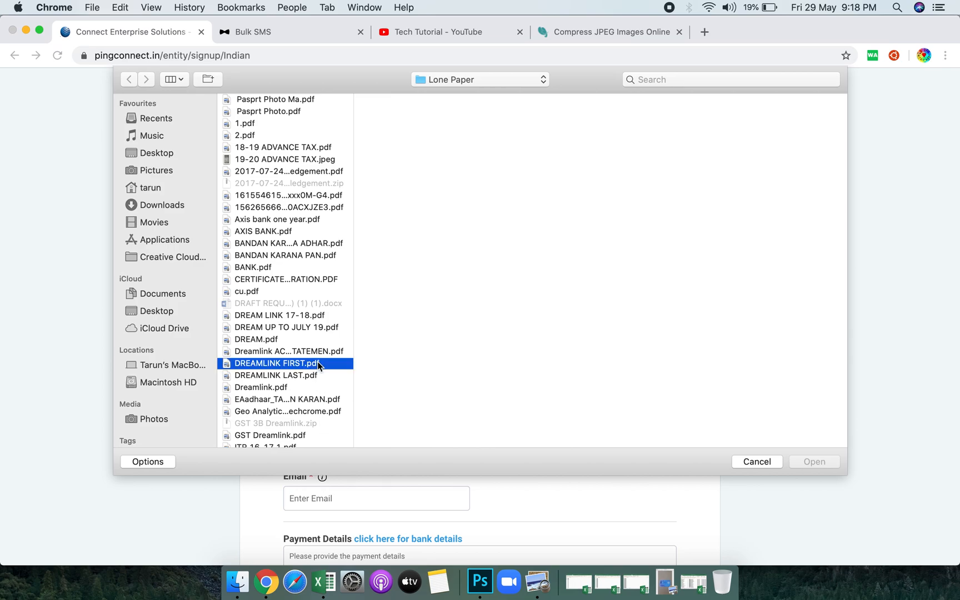
pyautogui.click(764, 459)
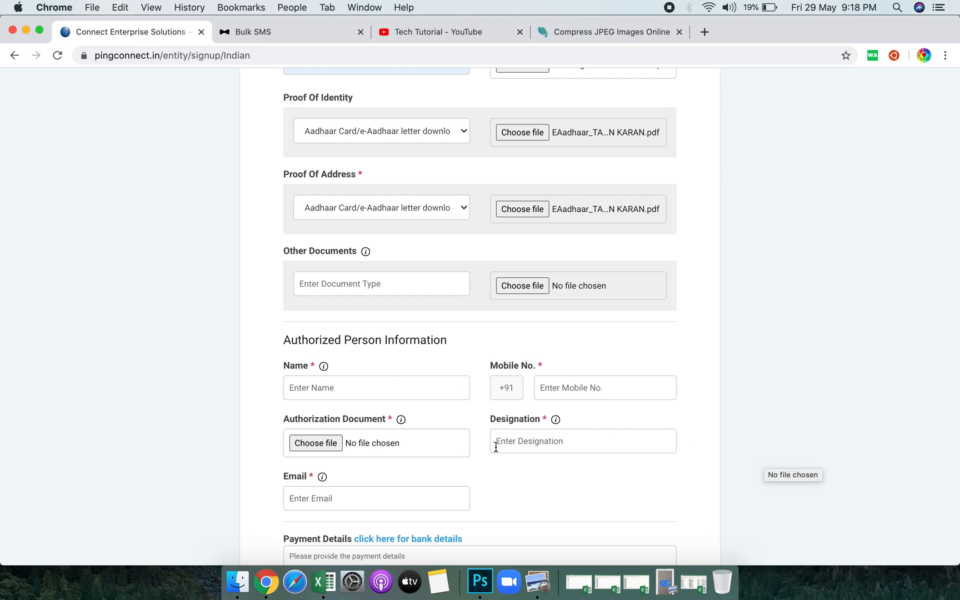
# Fill the Designation field with the Director autofill suggestion.
pyautogui.scroll(-4, 495, 444)
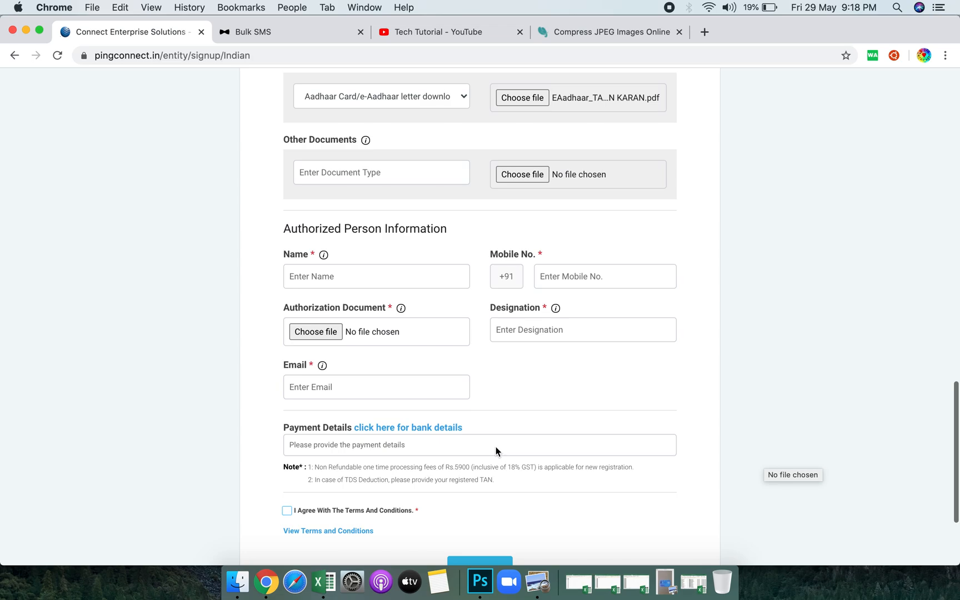
pyautogui.scroll(1, 496, 447)
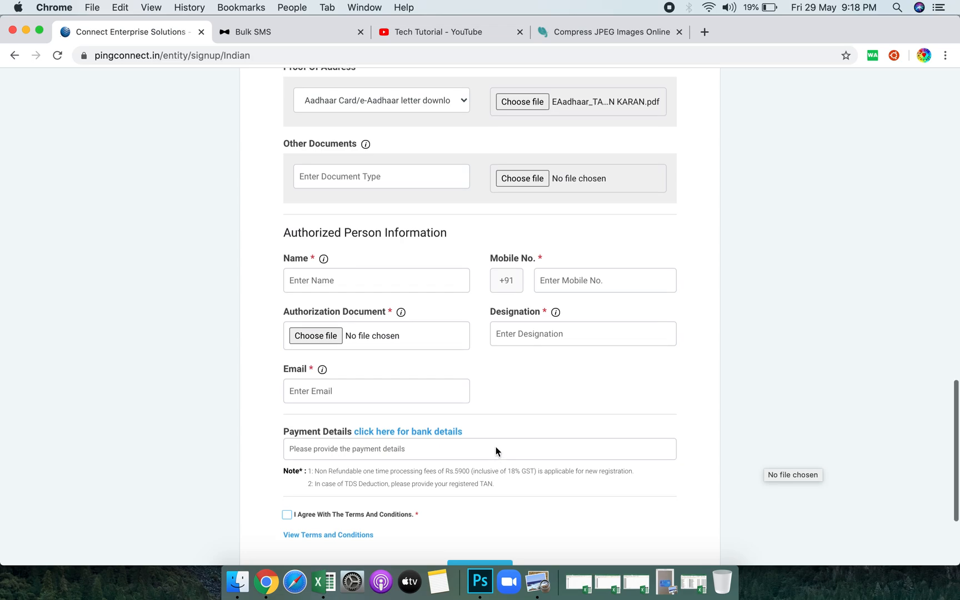
pyautogui.click(530, 337)
pyautogui.click(535, 361)
# Move on to the Email and payment details fields, then open a new browser tab.
pyautogui.click(424, 396)
pyautogui.scroll(-2, 424, 396)
pyautogui.click(491, 395)
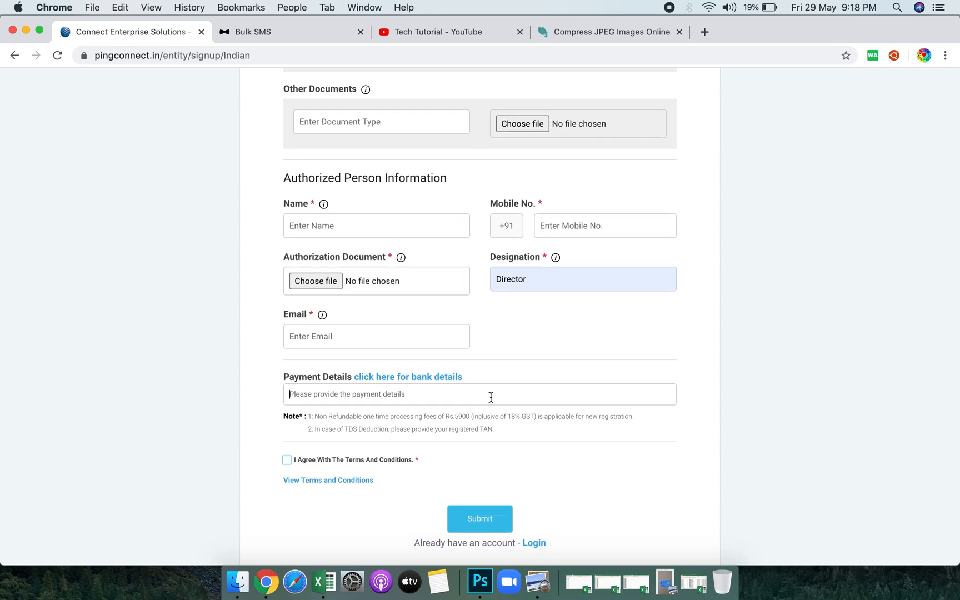
pyautogui.click(703, 32)
# Search 'gmail' in the address bar and open the company account's Gmail inbox.
pyautogui.write('g')
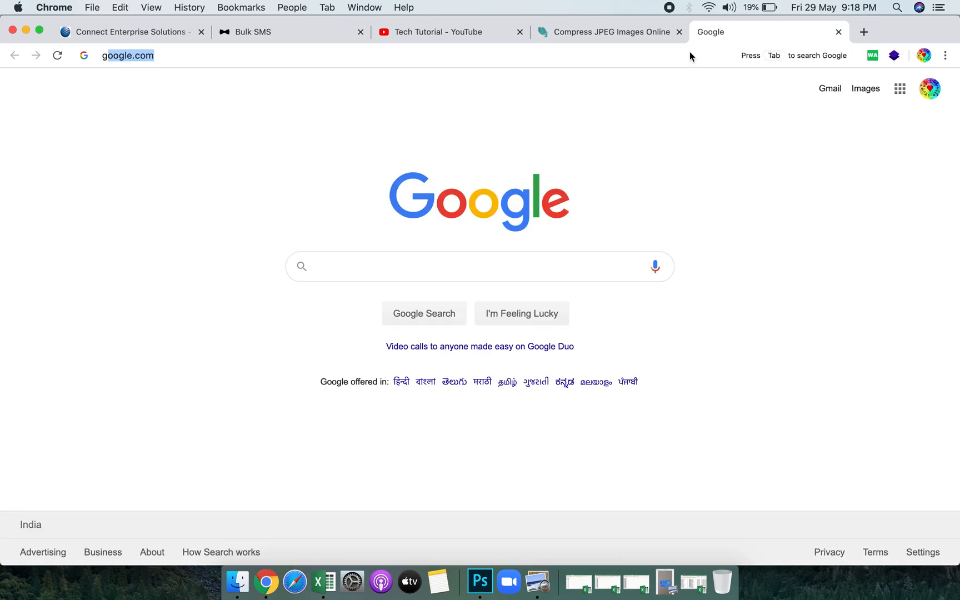
pyautogui.write('a')
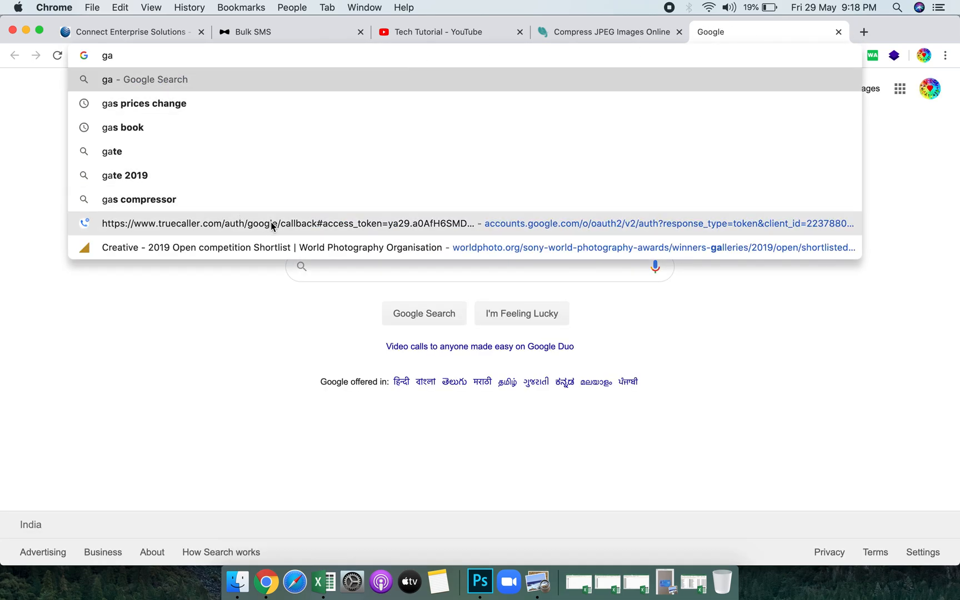
pyautogui.write('m')
pyautogui.press('BackSpace')
pyautogui.press('BackSpace')
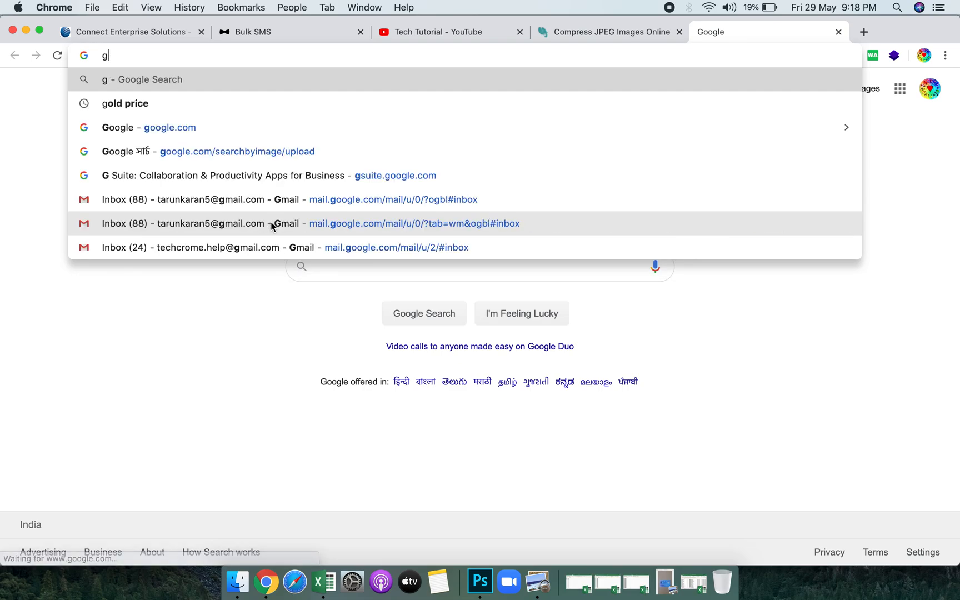
pyautogui.write('mnail')
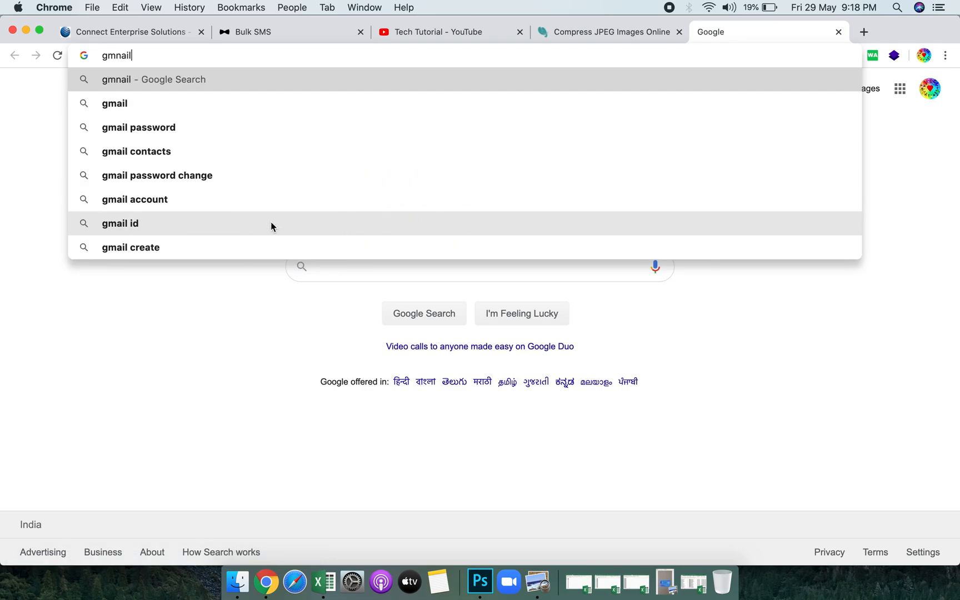
pyautogui.press('BackSpace')
pyautogui.press('BackSpace')
pyautogui.press('BackSpace')
pyautogui.press('BackSpace')
pyautogui.write('a')
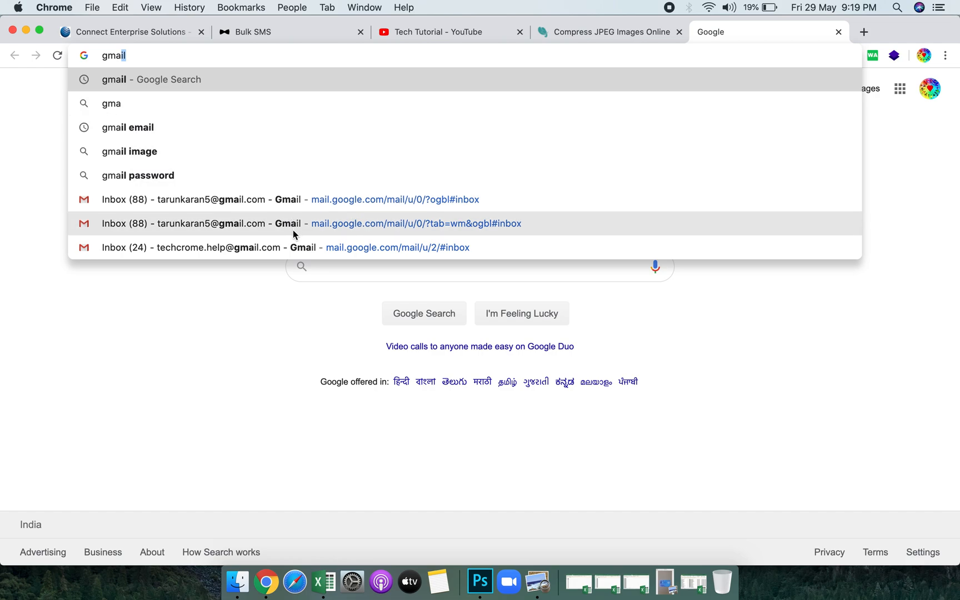
pyautogui.click(294, 248)
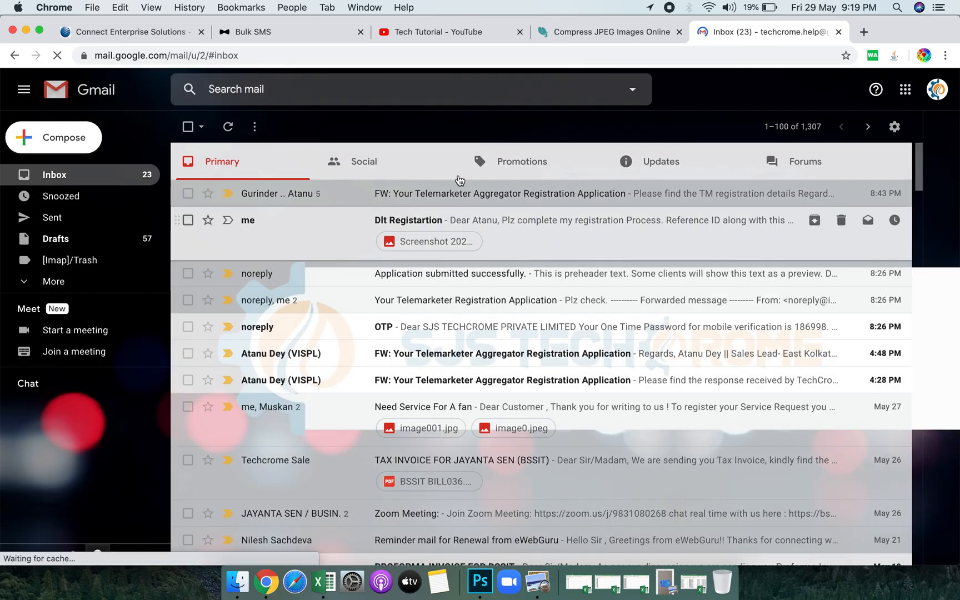
# Open the Your Telemarketer Registration Application thread and read Ping Connect's verification email.
pyautogui.click(672, 170)
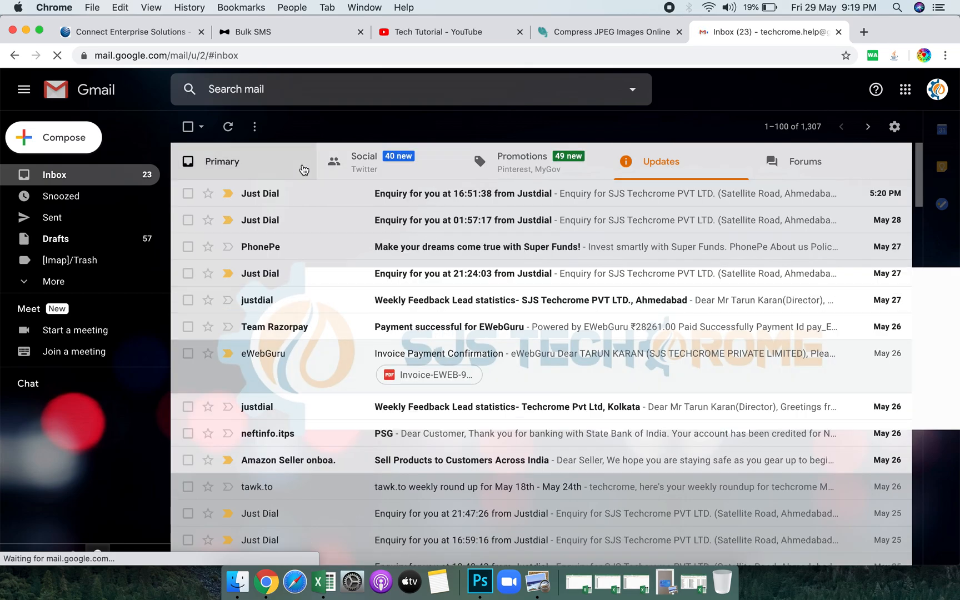
pyautogui.click(303, 170)
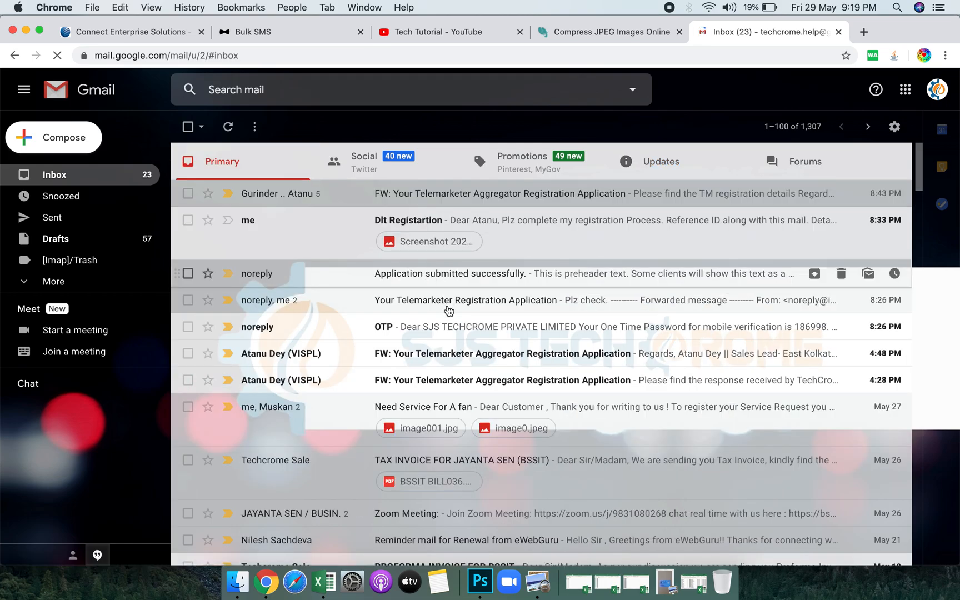
pyautogui.click(449, 310)
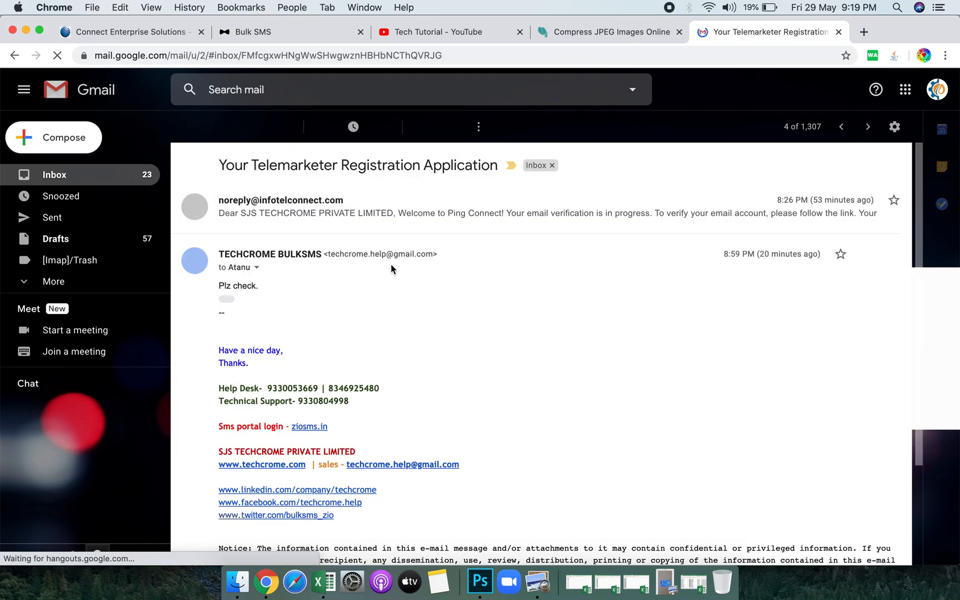
pyautogui.click(389, 221)
pyautogui.scroll(-3, 499, 382)
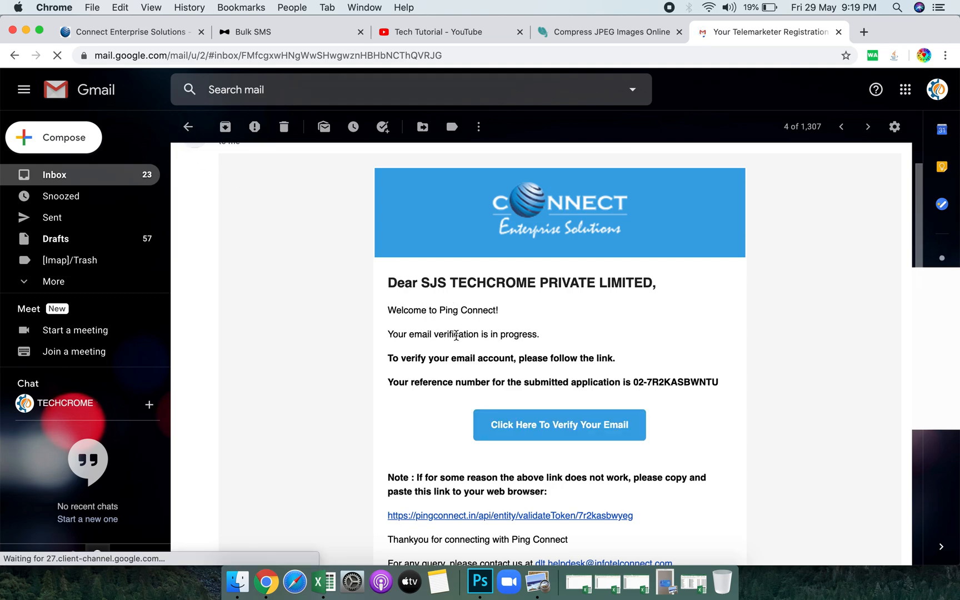
# Read the 'Application submitted successfully' email, then return to the pingconnect signup tab.
pyautogui.click(188, 128)
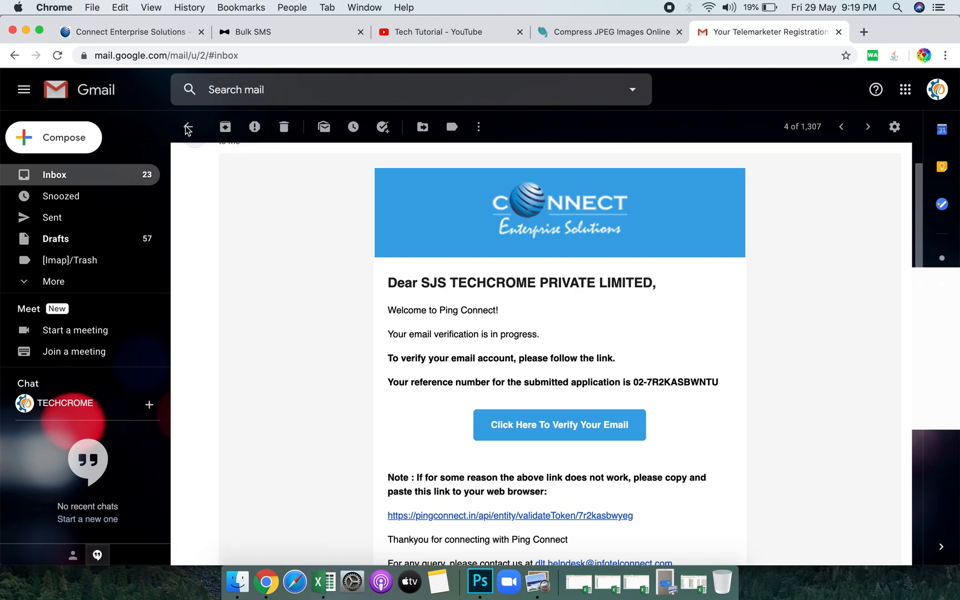
pyautogui.click(188, 128)
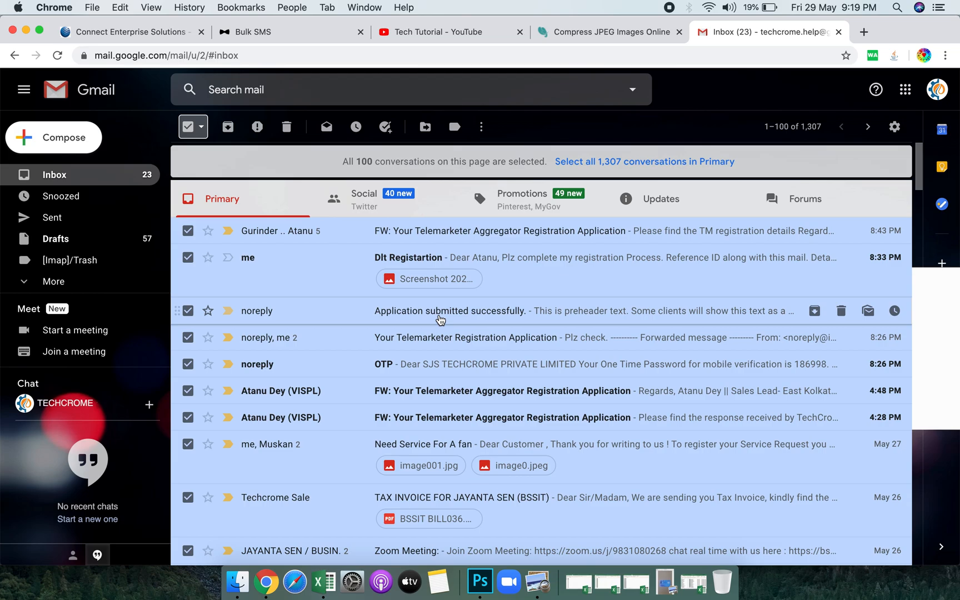
pyautogui.click(440, 316)
pyautogui.scroll(-5, 457, 368)
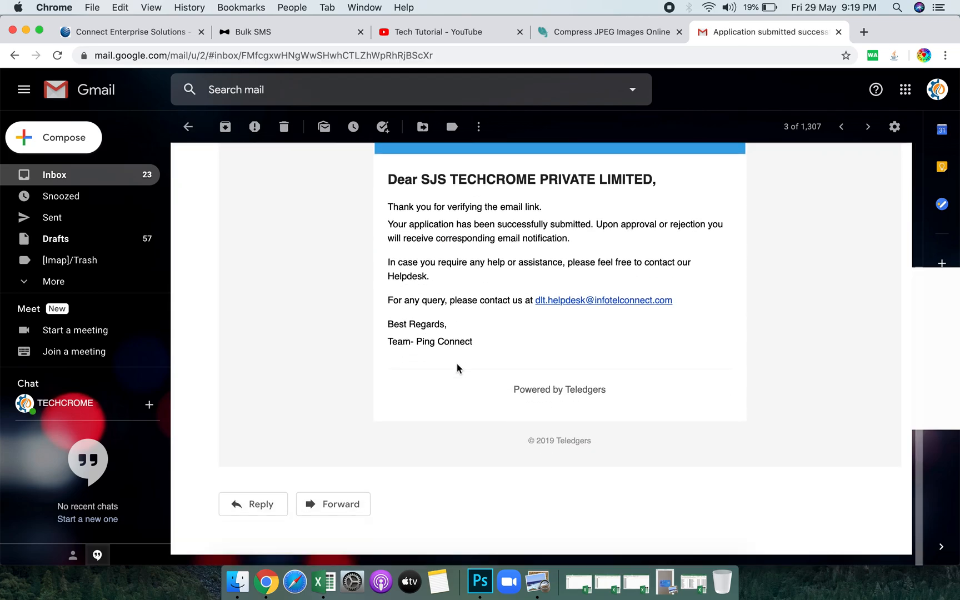
pyautogui.scroll(4, 457, 368)
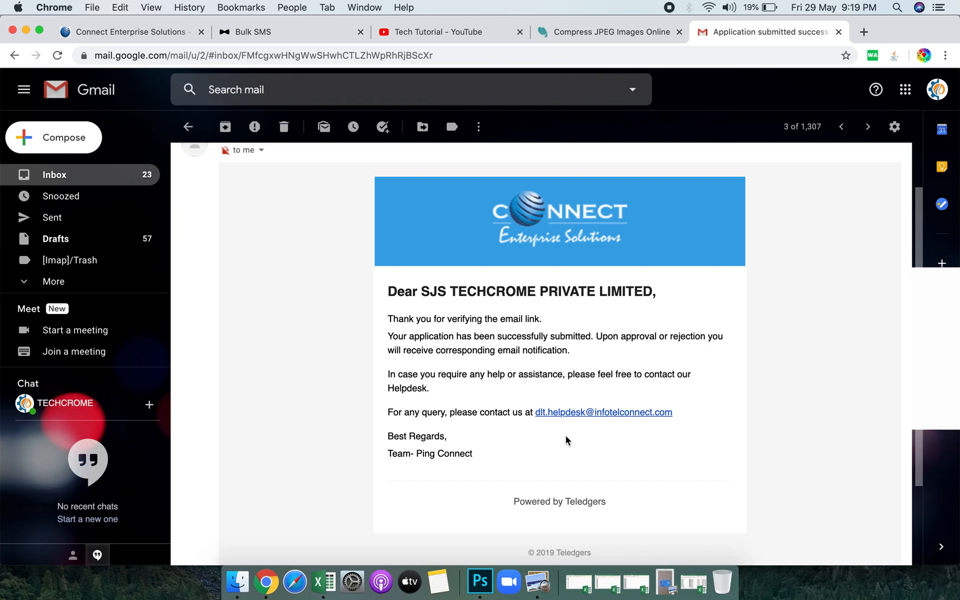
pyautogui.click(102, 39)
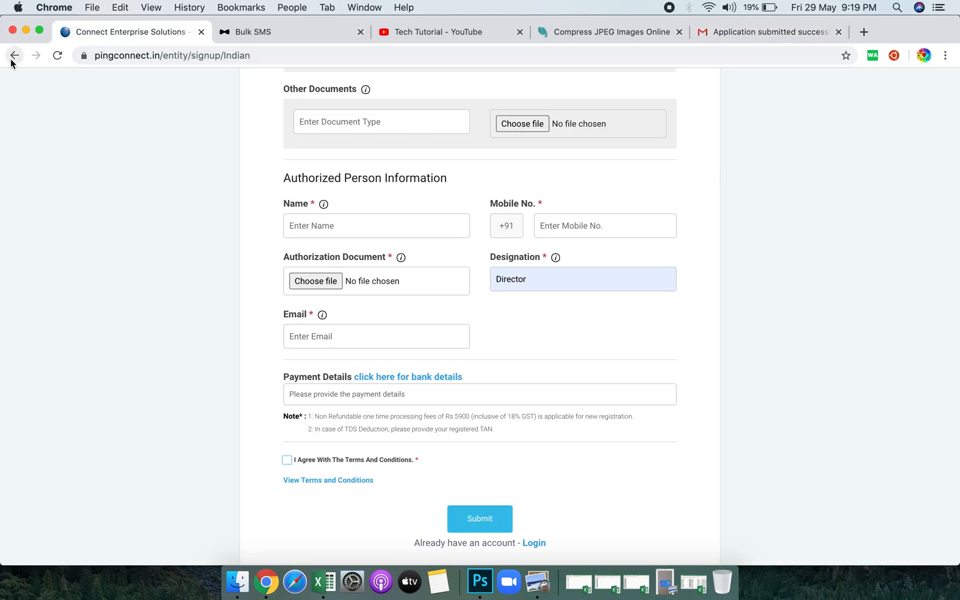
# Go back to operation type, choose As Telemarketer, sign up as INDIAN, and pick New Registration.
pyautogui.scroll(-3, 198, 319)
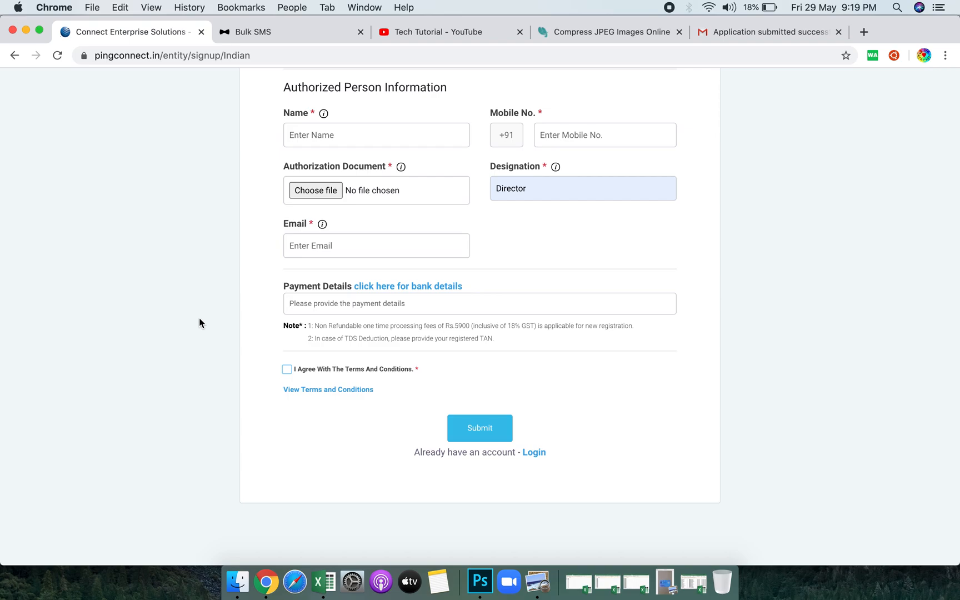
pyautogui.scroll(15, 200, 318)
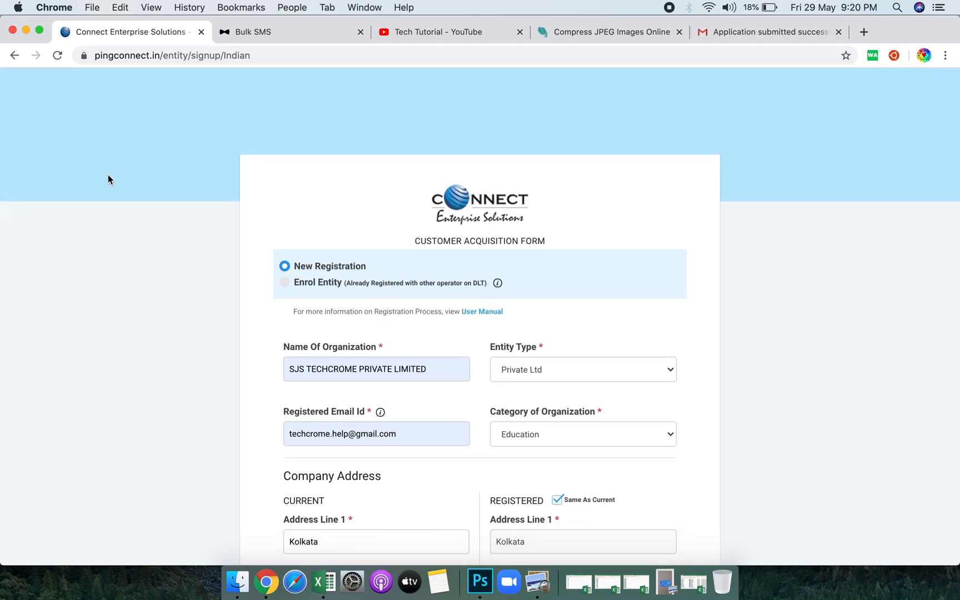
pyautogui.click(15, 56)
pyautogui.click(15, 56)
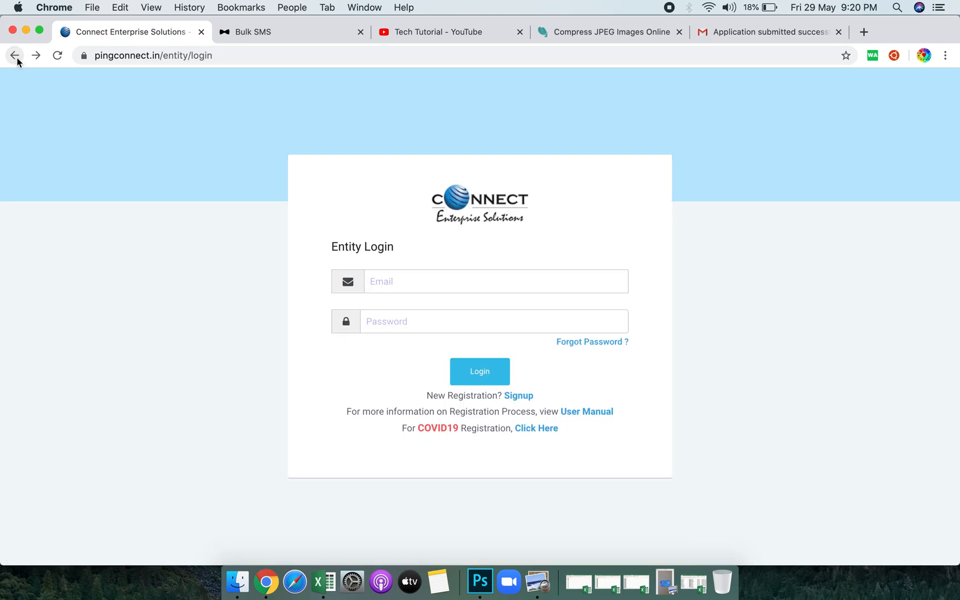
pyautogui.click(15, 56)
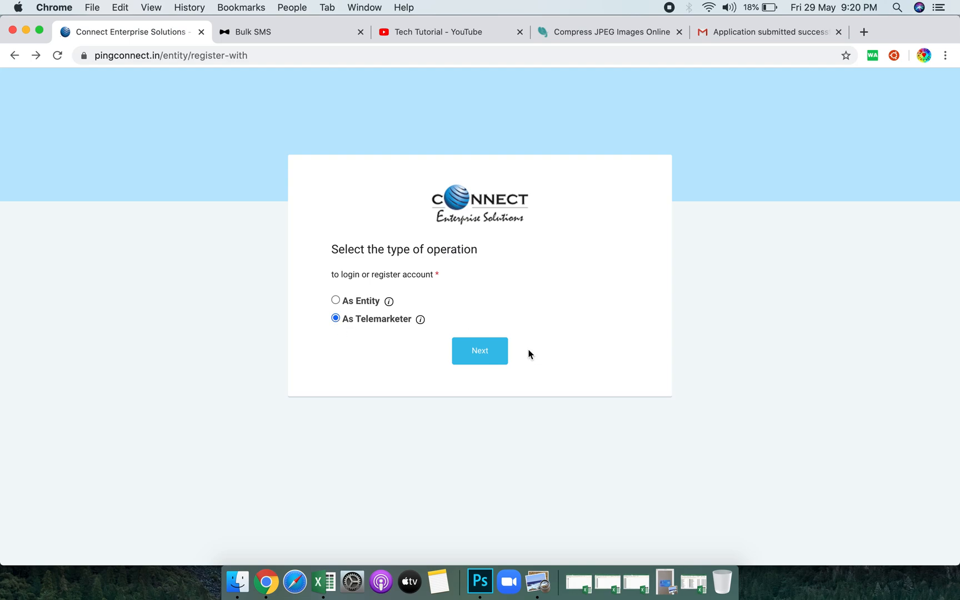
pyautogui.click(506, 355)
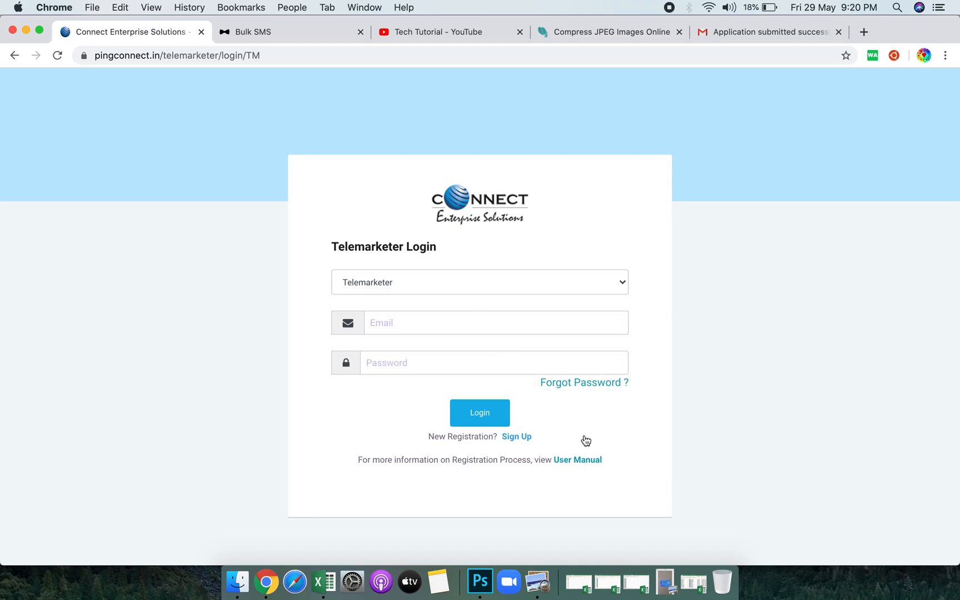
pyautogui.click(521, 438)
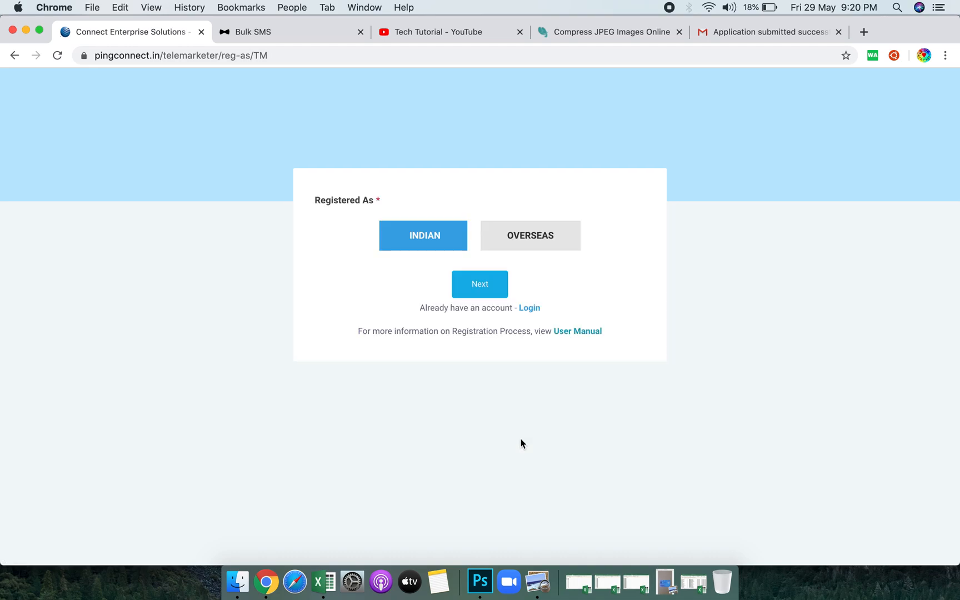
pyautogui.click(484, 284)
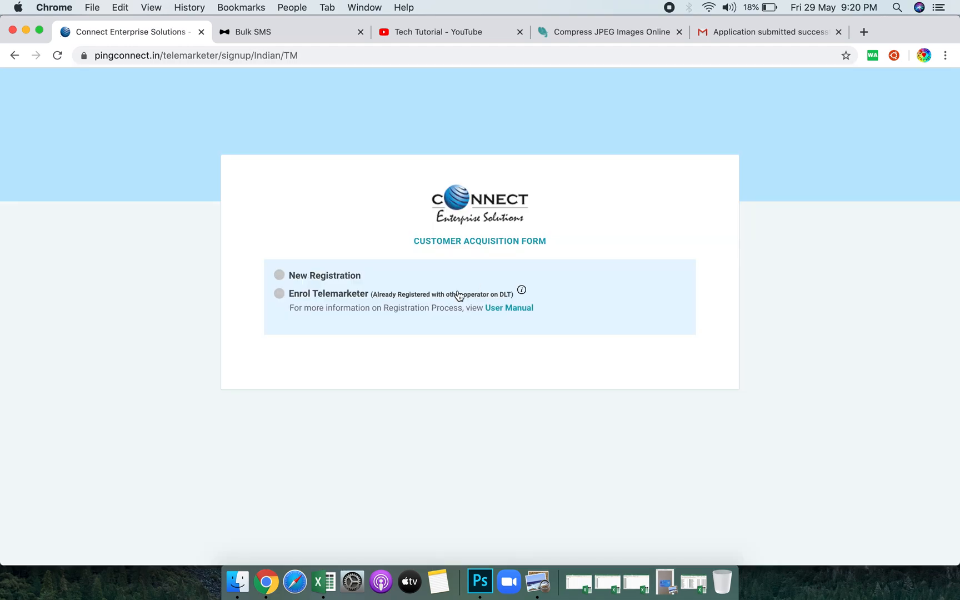
pyautogui.click(337, 281)
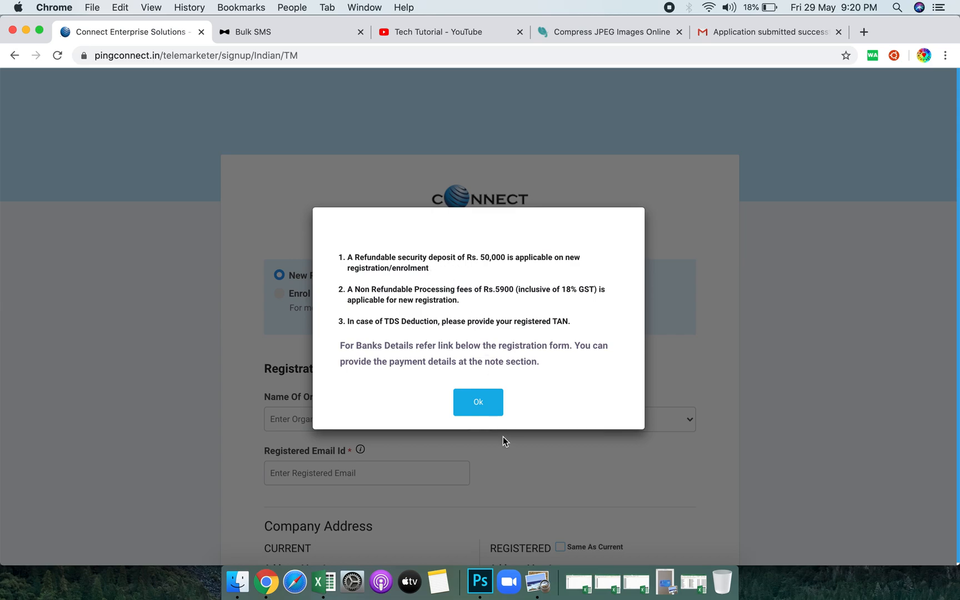
# Dismiss the Rs. 50,000 deposit and Rs.5900 fee notice and look over the blank Registration Form.
pyautogui.click(489, 401)
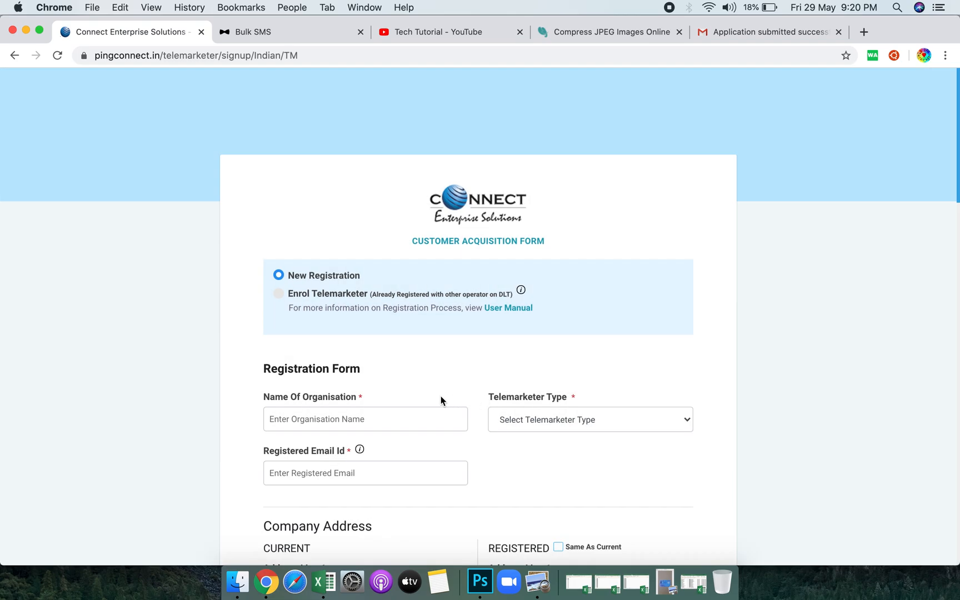
pyautogui.scroll(-5, 392, 419)
pyautogui.scroll(-15, 391, 425)
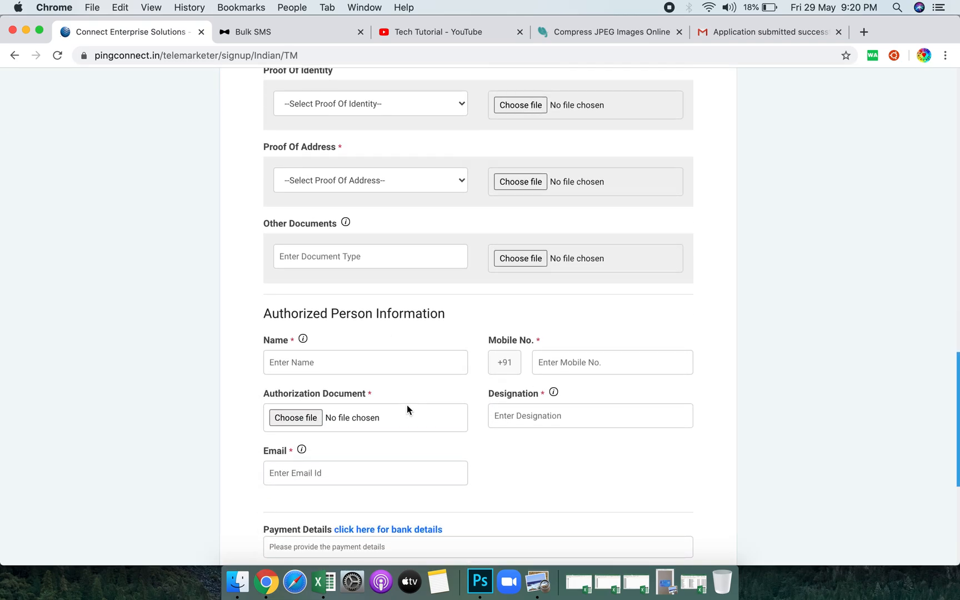
pyautogui.scroll(-6, 406, 405)
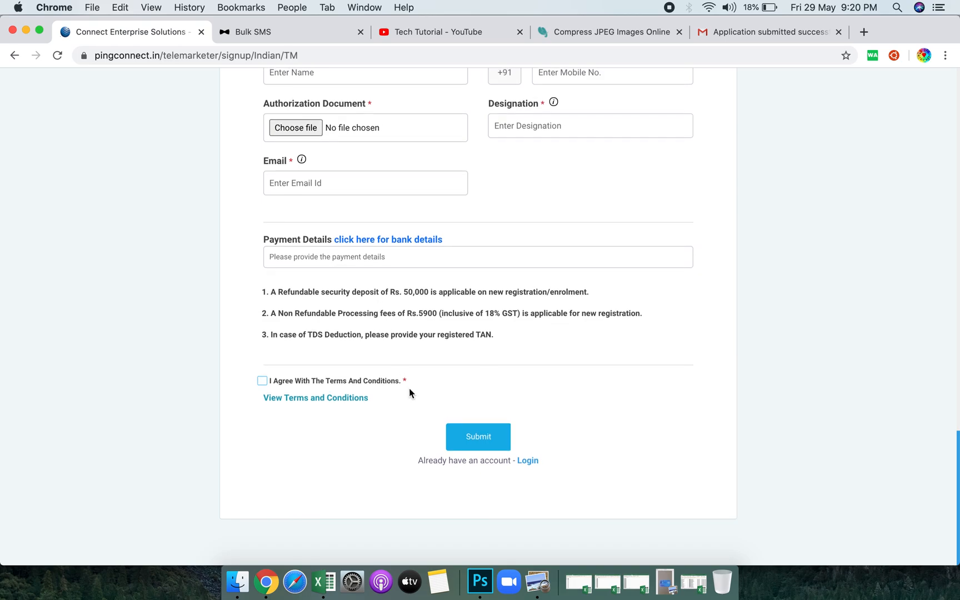
pyautogui.scroll(20, 425, 407)
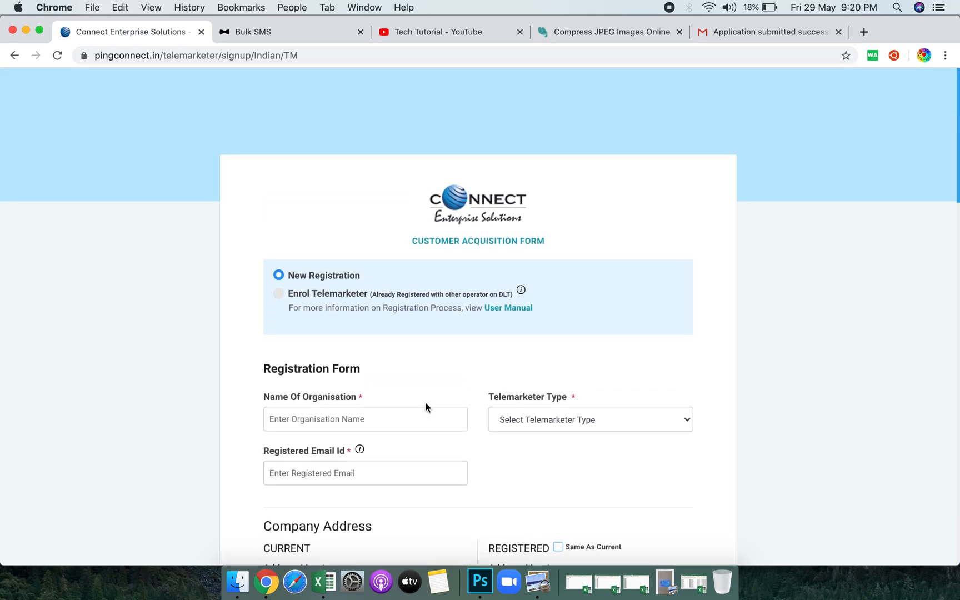